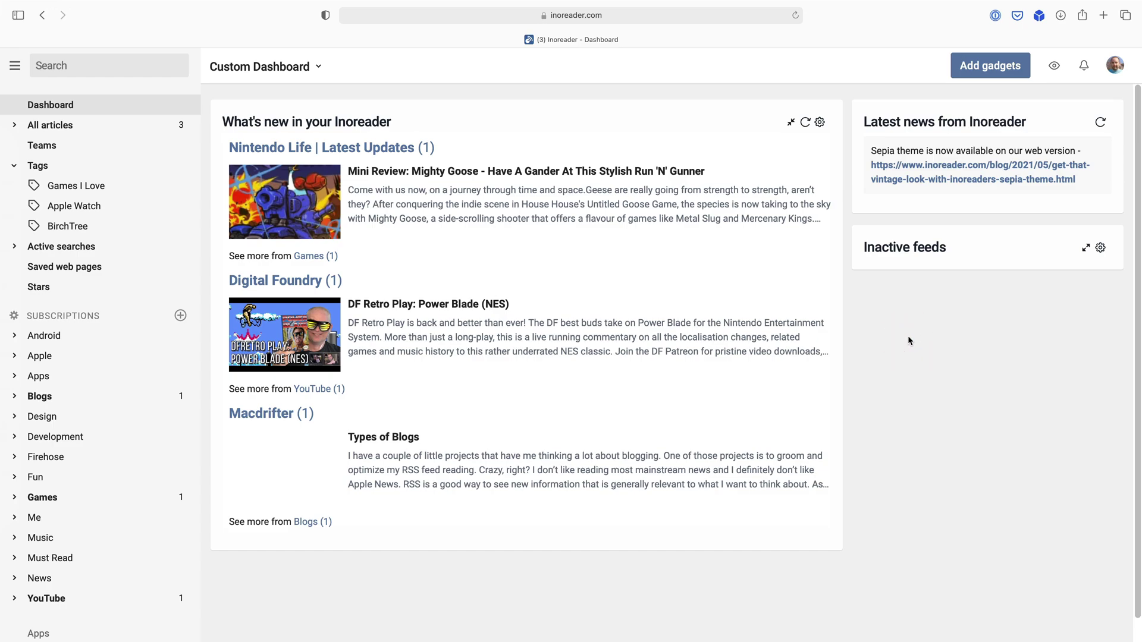
Go to Preferences from the account menu and open Rules, Filters, Highlighters.
click(1115, 70)
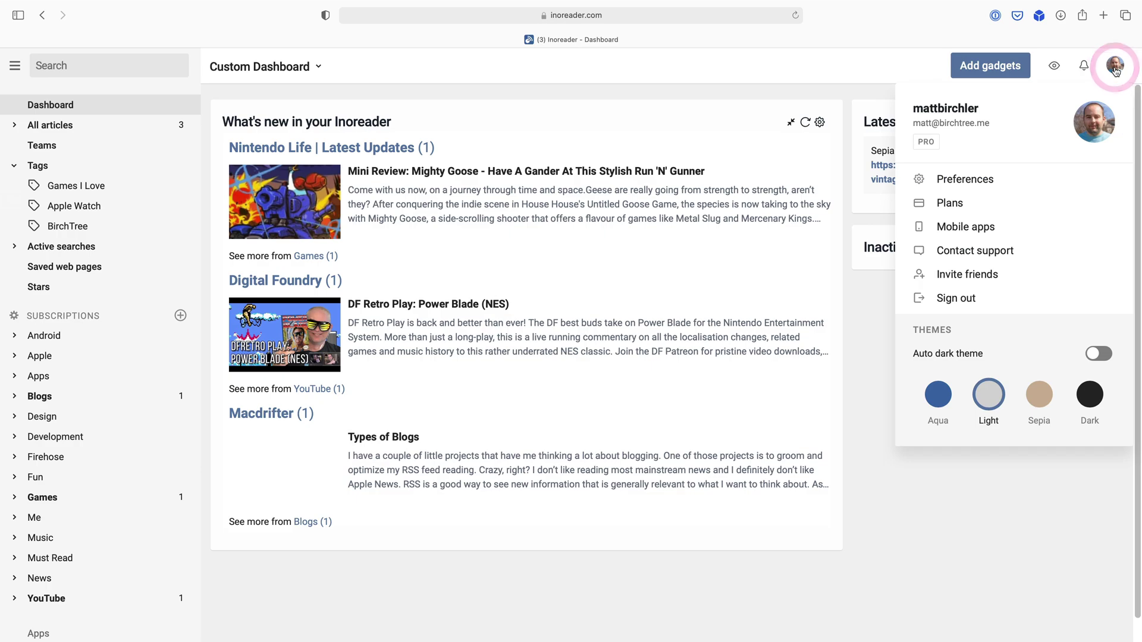
click(977, 182)
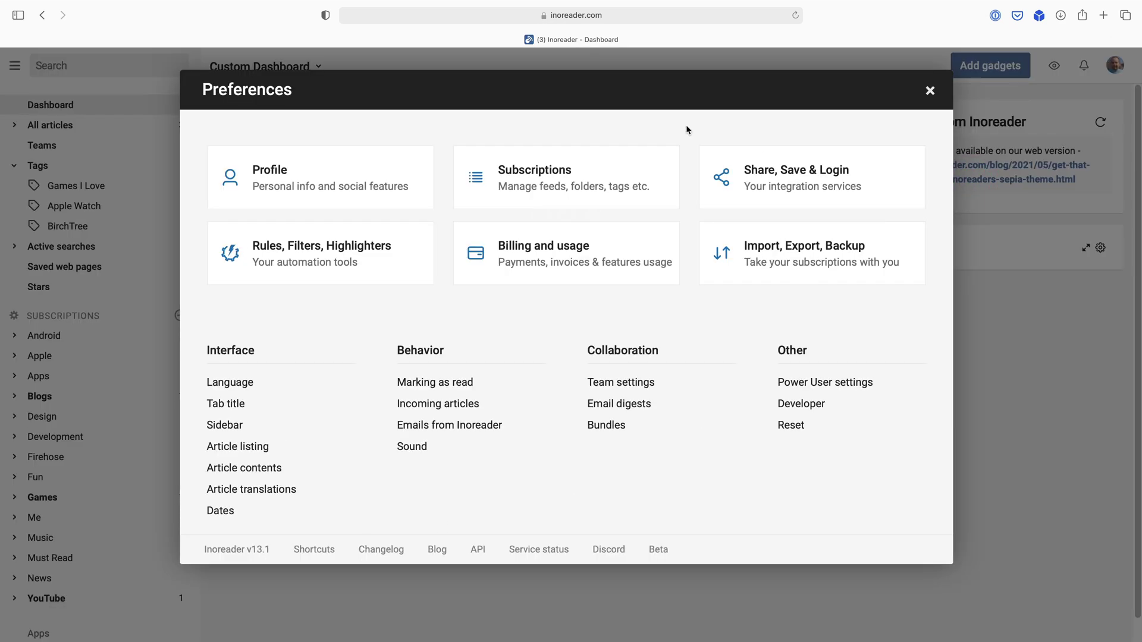
click(299, 248)
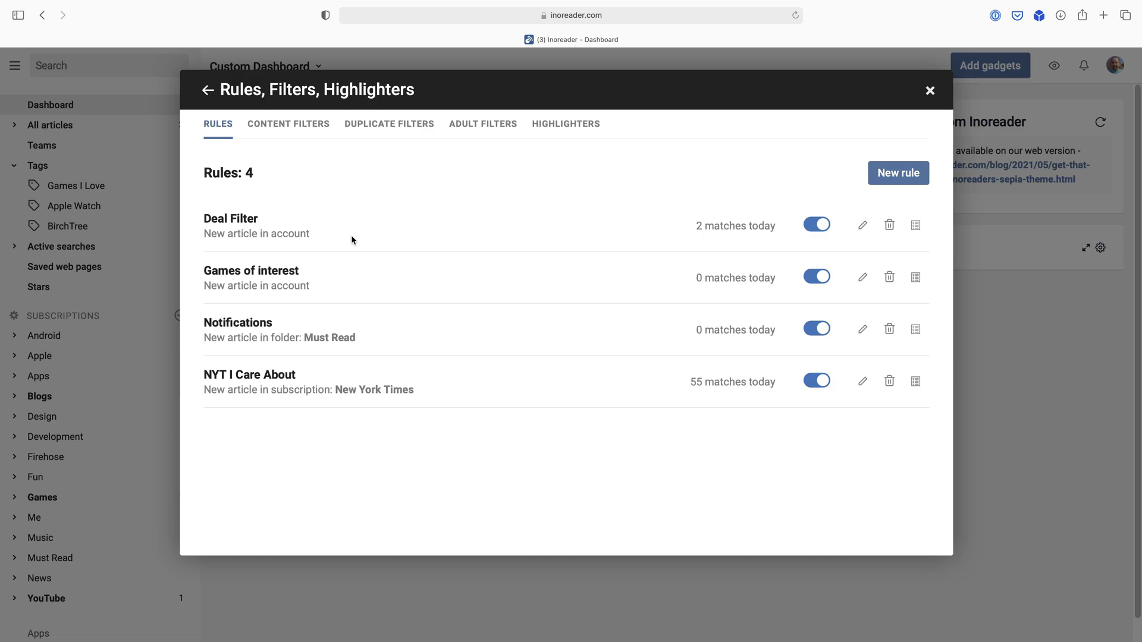
Create a rule named 'WWDC 2021' triggered by New article in folder, Apple.
click(900, 173)
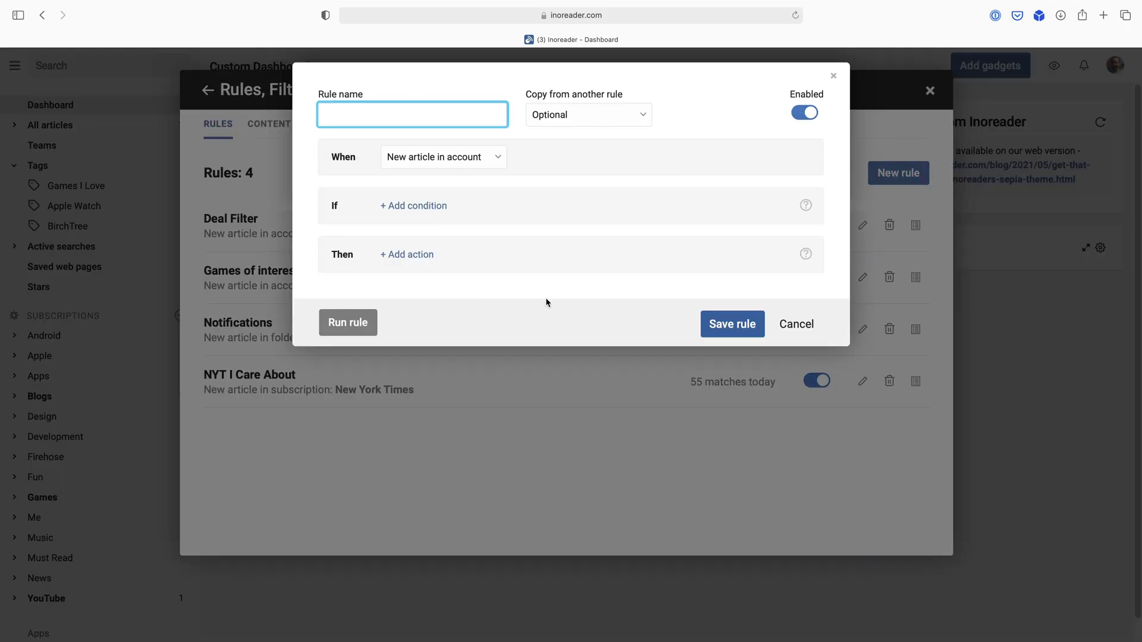
text(WWDC 2021)
click(473, 158)
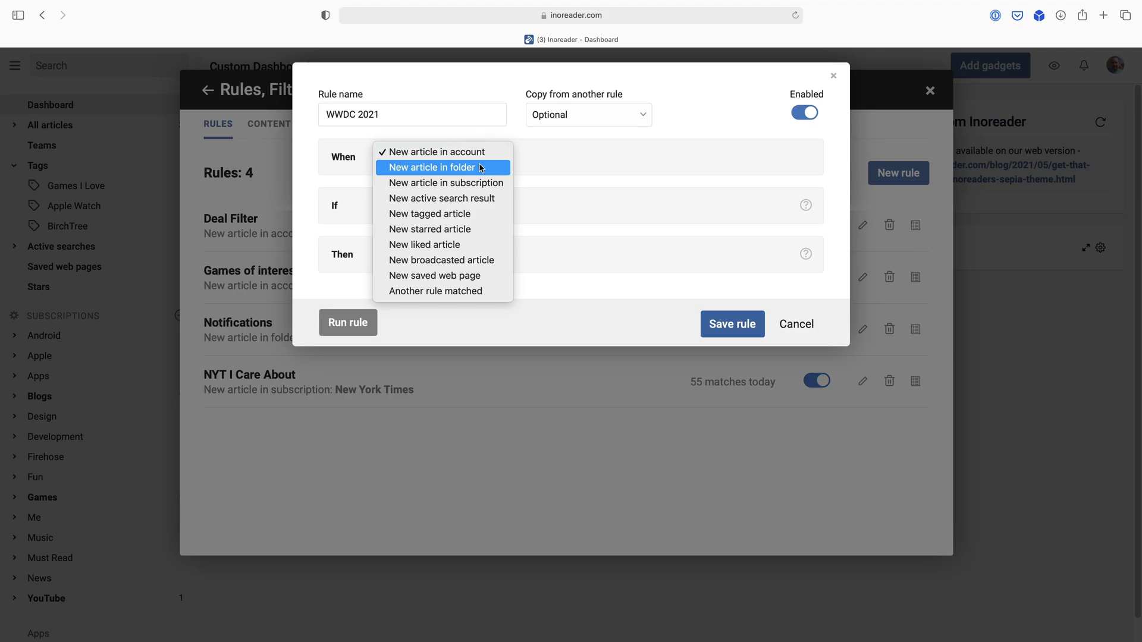
click(449, 171)
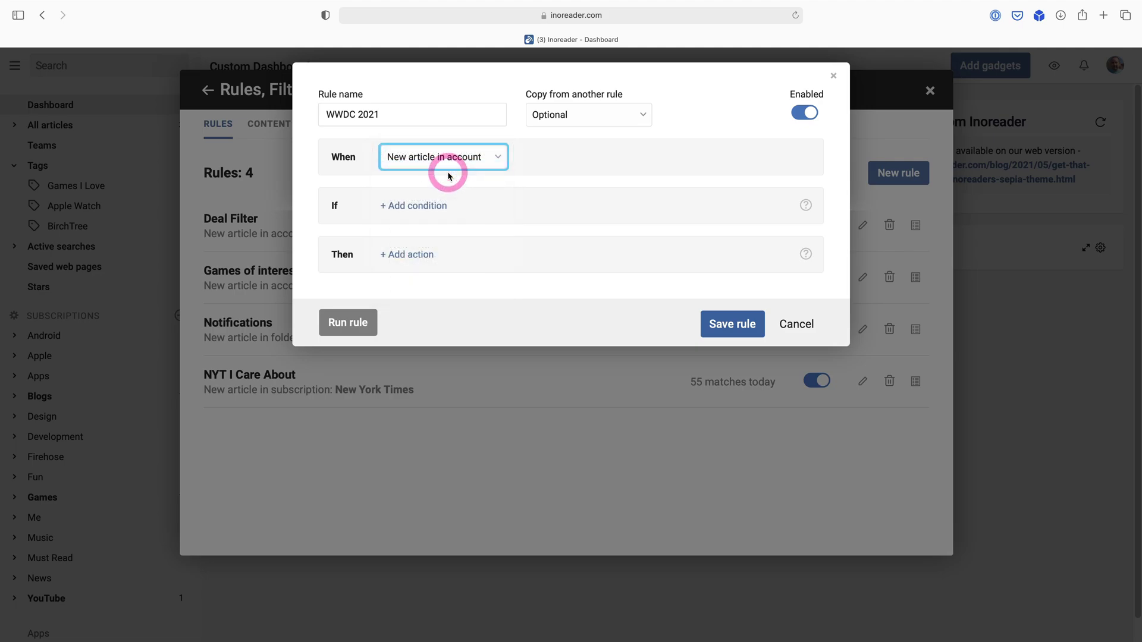
click(542, 164)
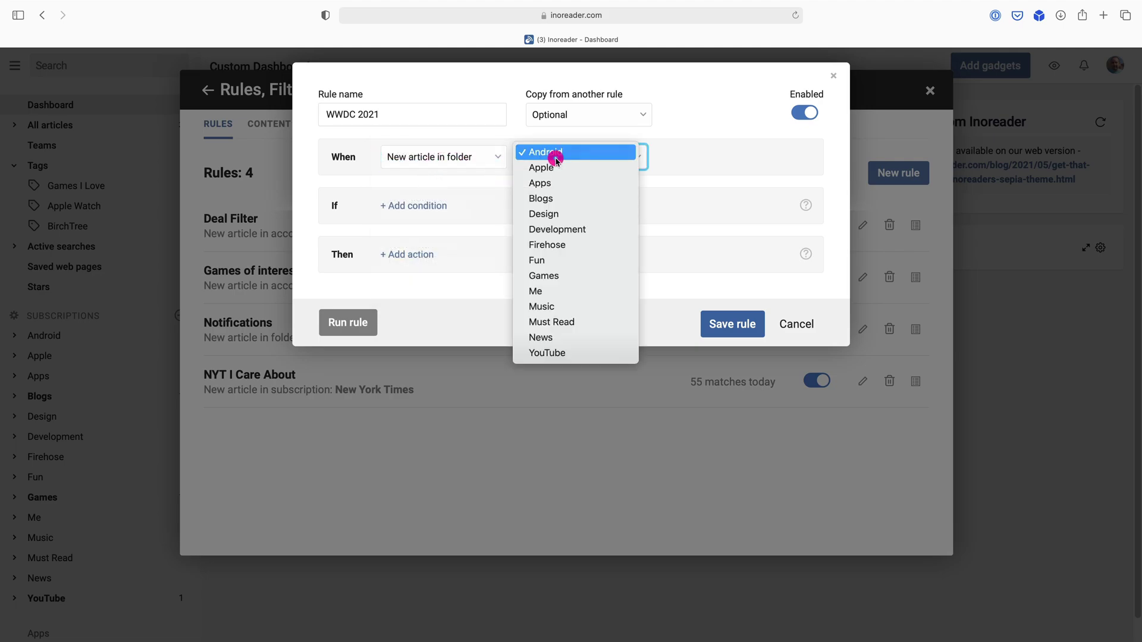
click(575, 170)
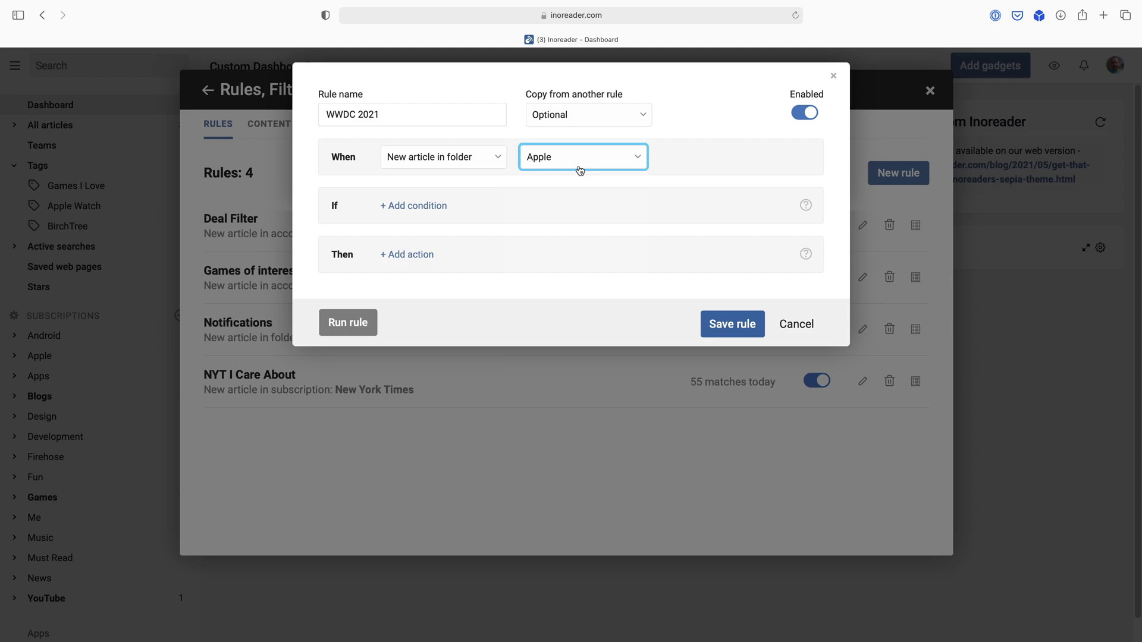
click(677, 145)
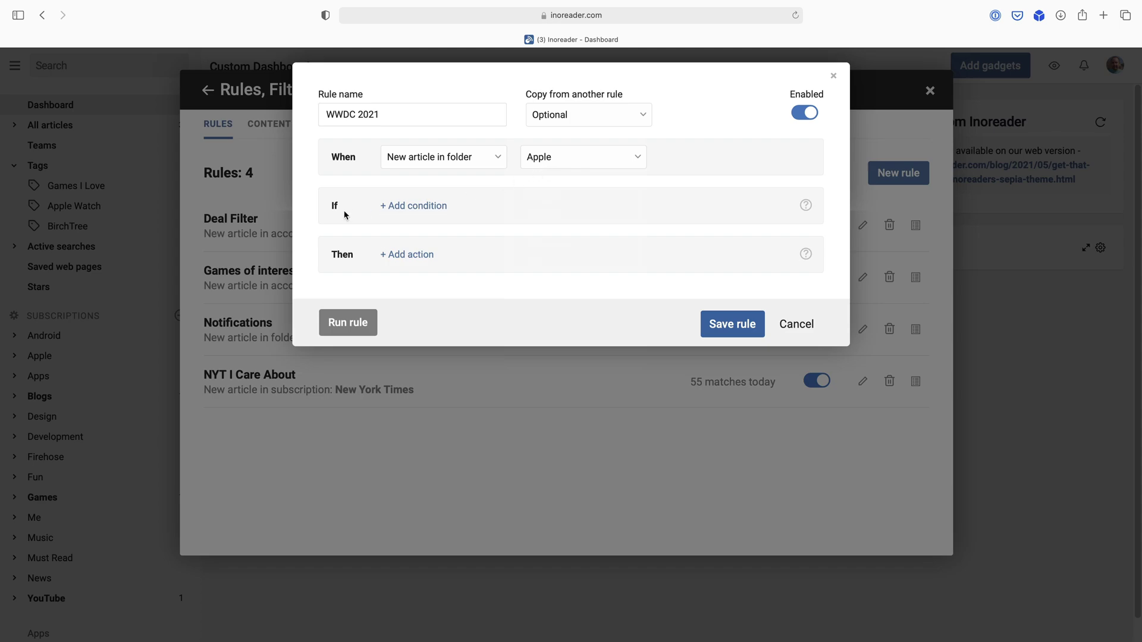
Try an Author condition, remove it, and add a Mark as read action.
click(395, 205)
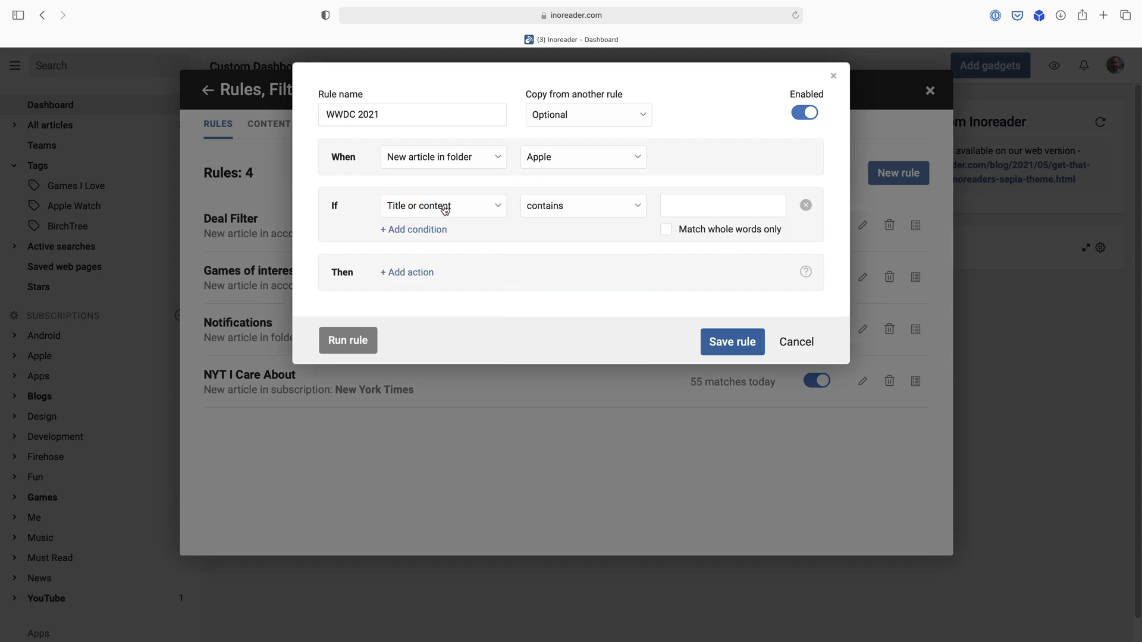
click(485, 209)
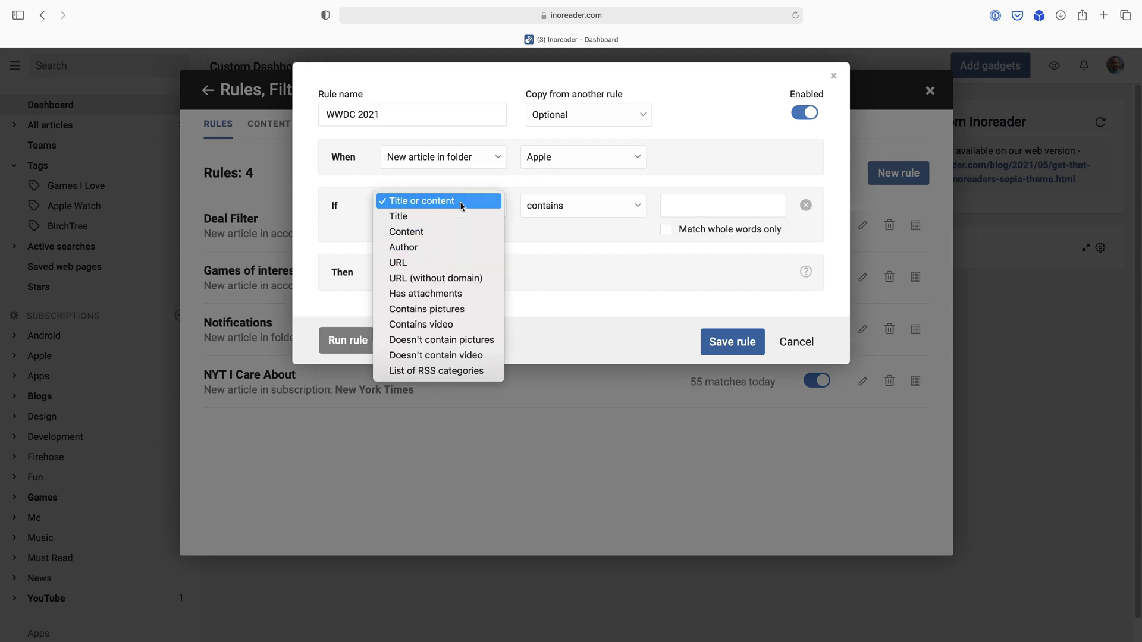
click(423, 248)
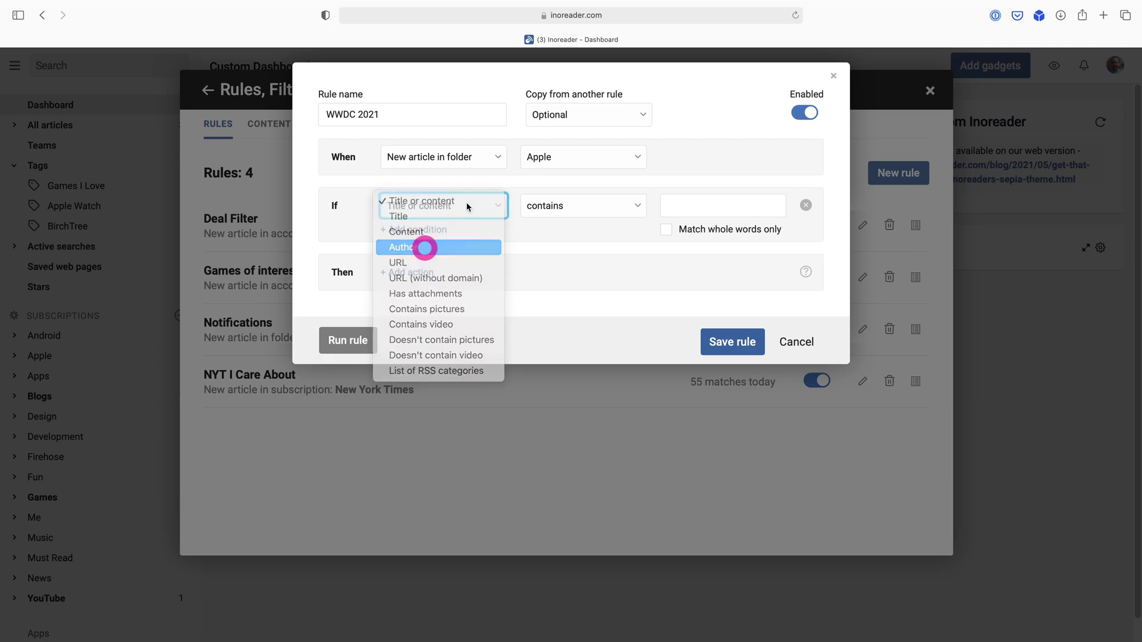
click(408, 202)
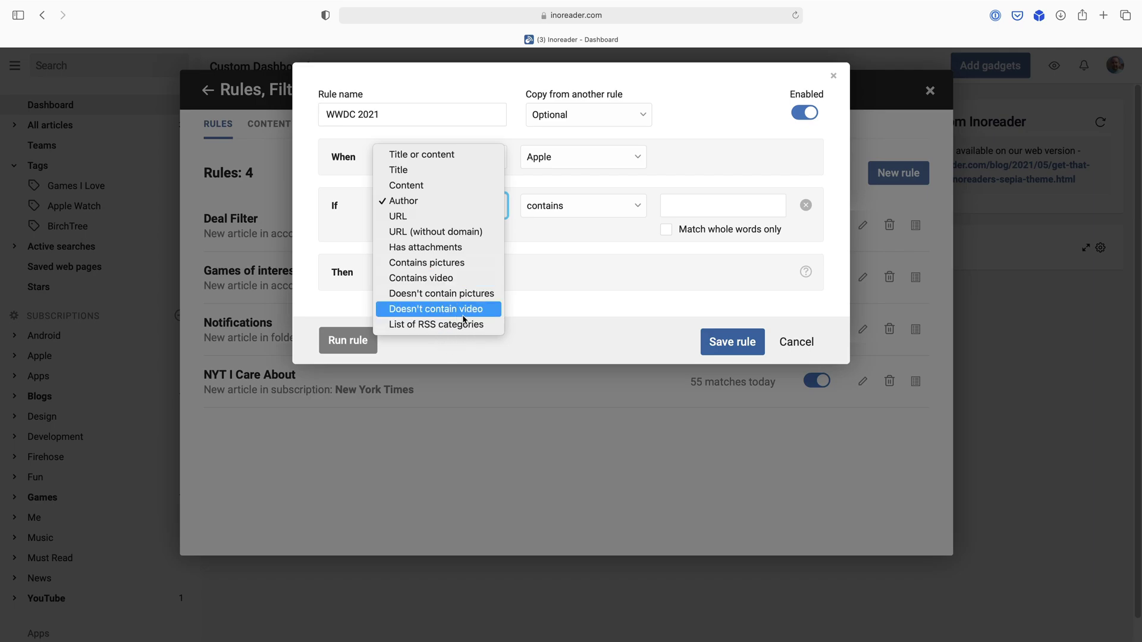
click(551, 264)
click(805, 206)
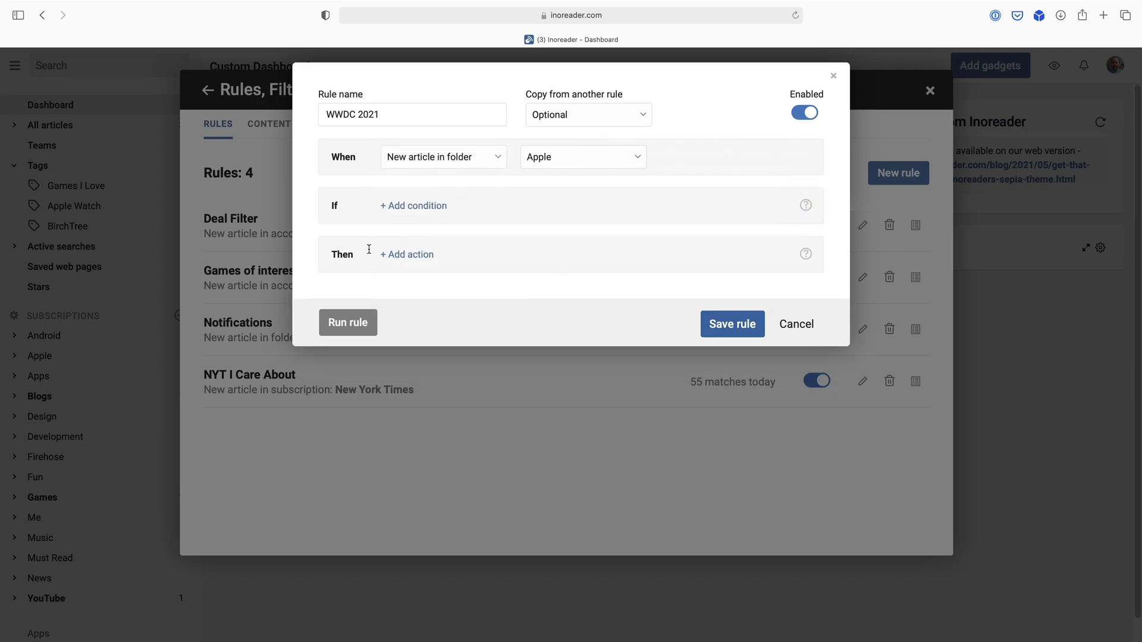
click(411, 256)
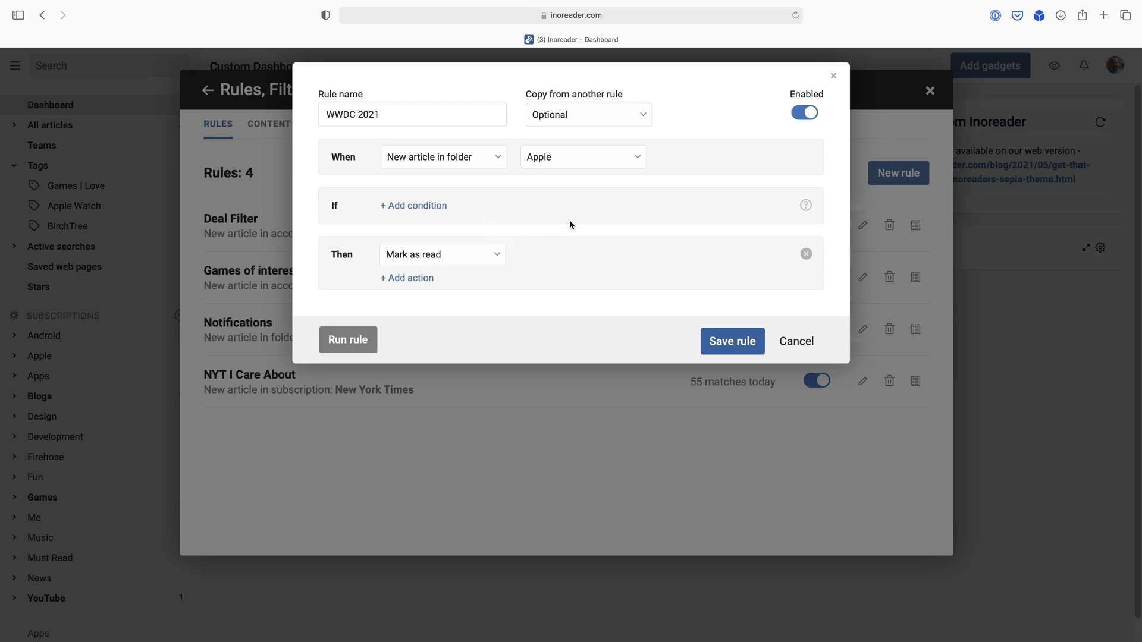
Set the rule's action to Trigger webhook and open the webhook documentation.
click(440, 259)
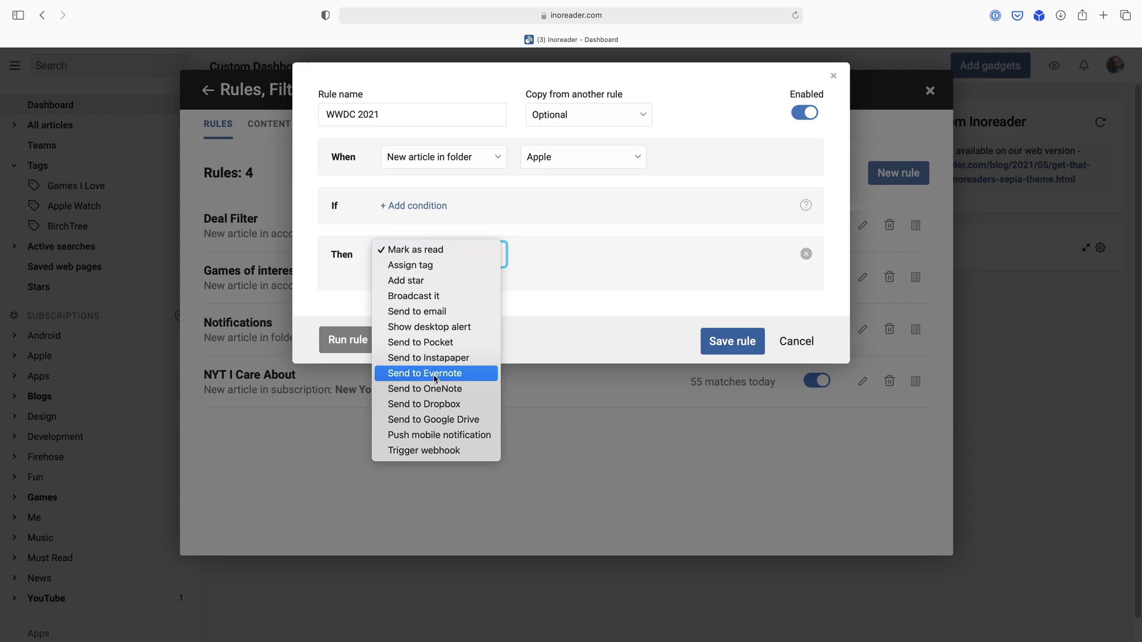
click(419, 451)
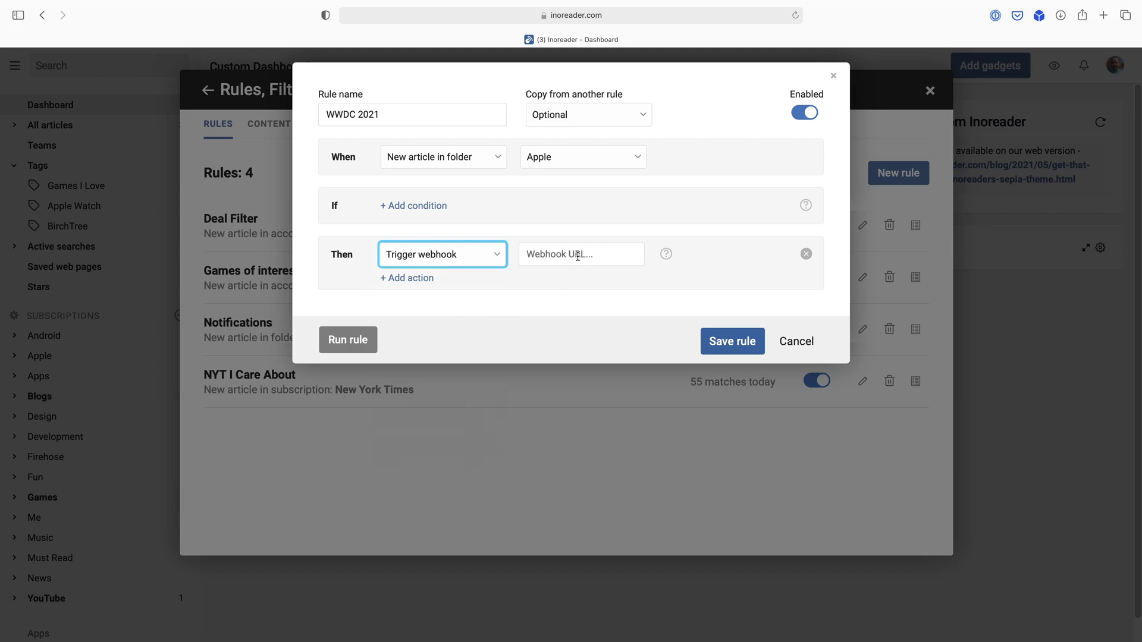
mouse_move(665, 255)
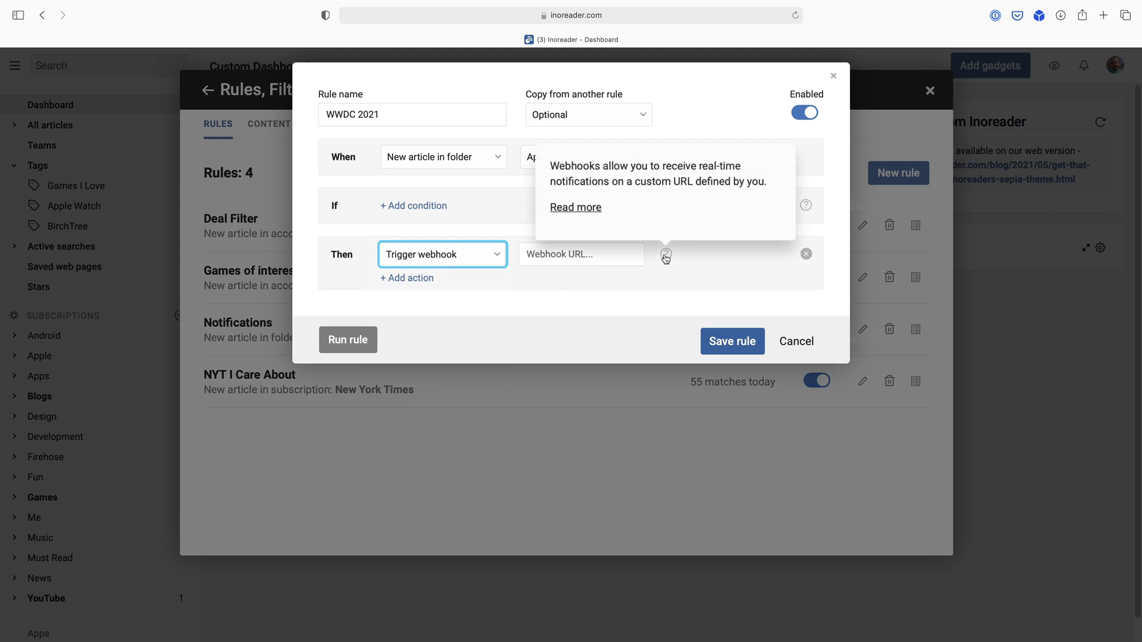
click(575, 208)
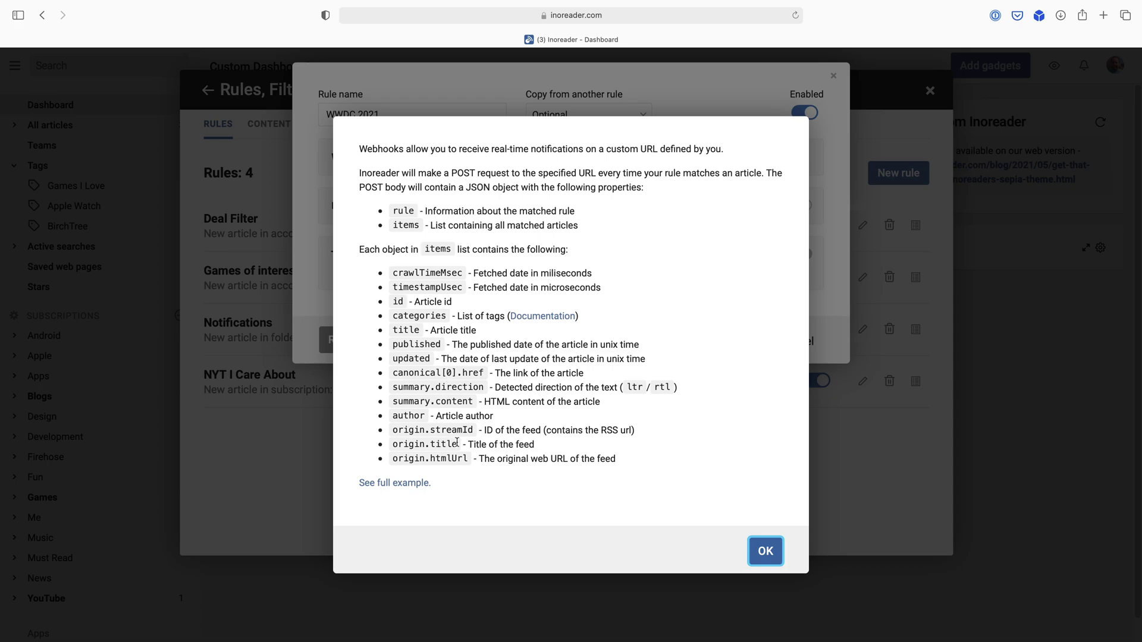
Read the full example webhook payload, then collapse it and close the information.
click(416, 482)
scroll(558, 452, down, 5)
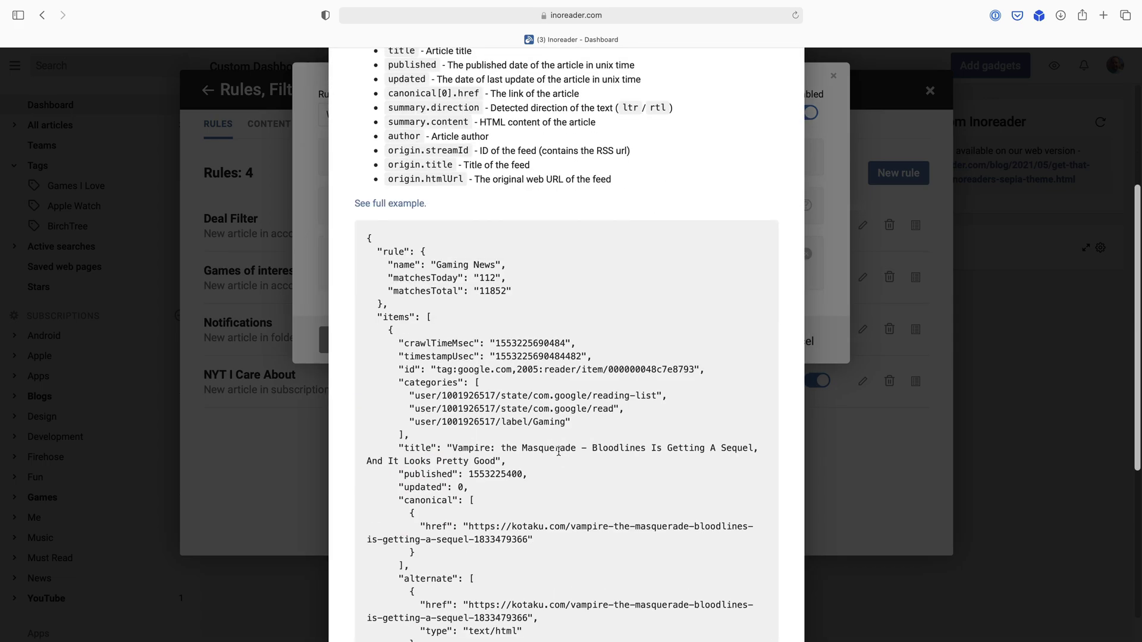
scroll(558, 452, down, 3)
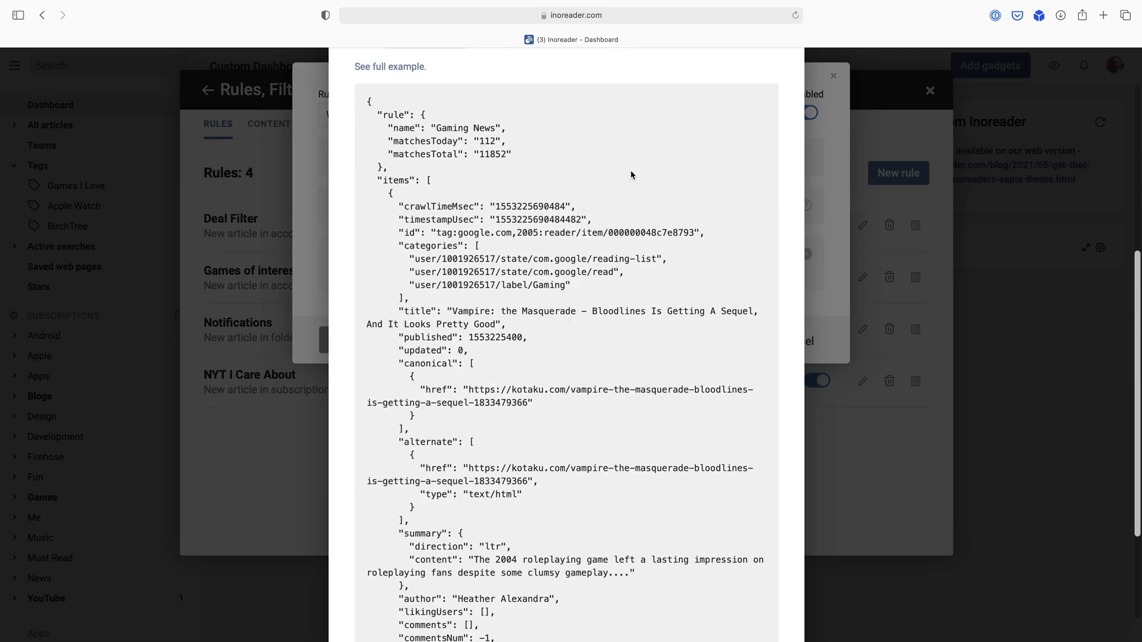
scroll(539, 521, down, 5)
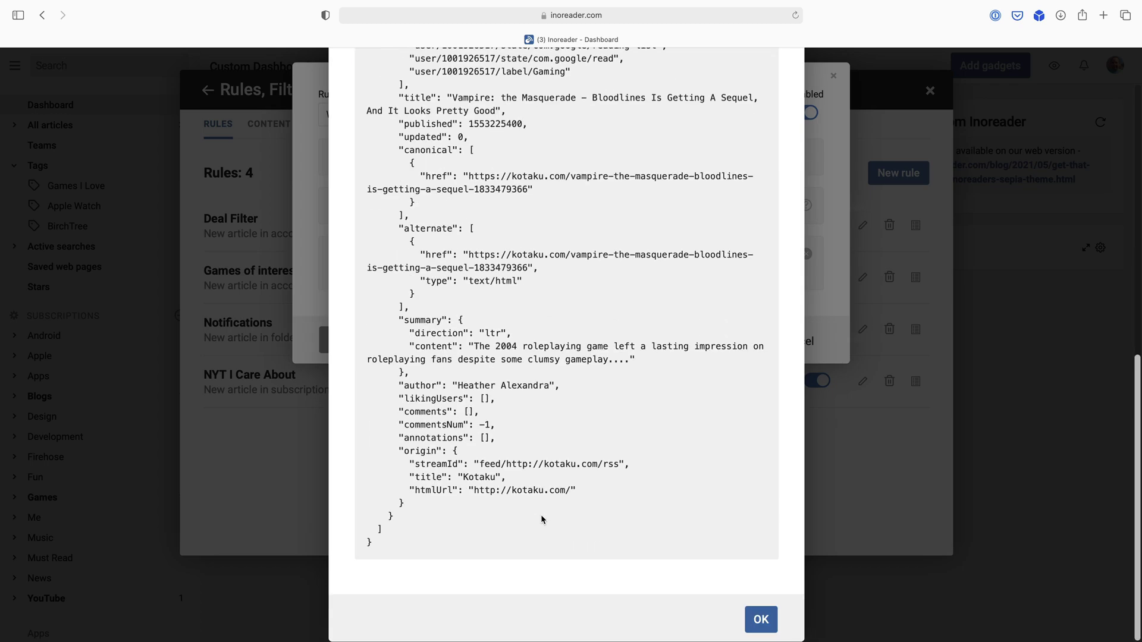
scroll(540, 506, up, 15)
scroll(540, 495, down, 15)
scroll(563, 456, up, 15)
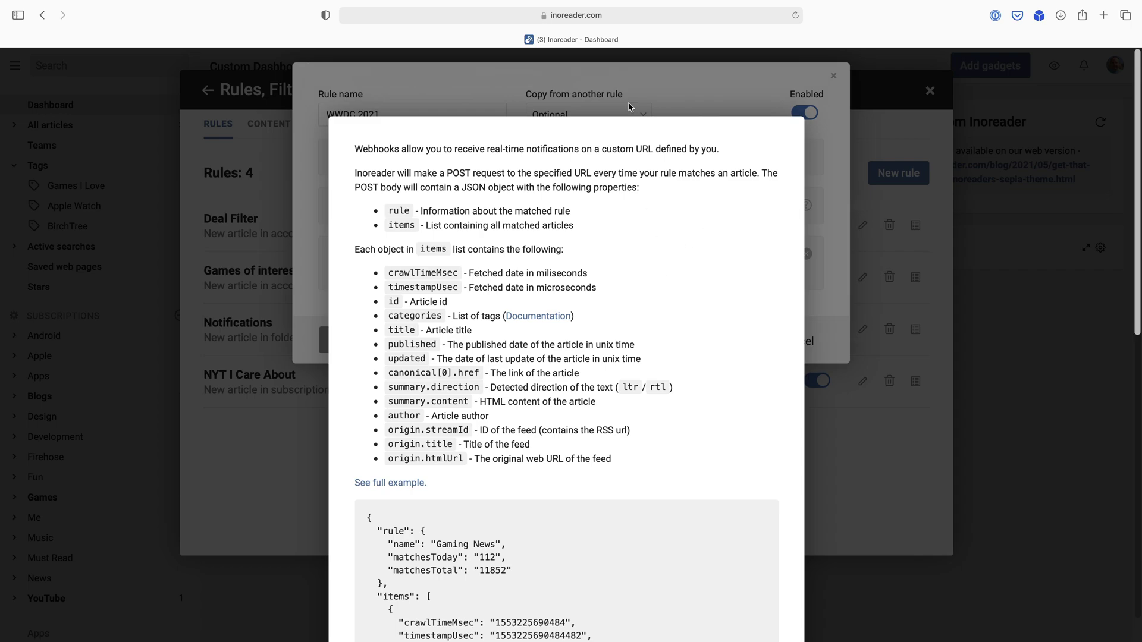
click(669, 86)
click(408, 485)
click(765, 552)
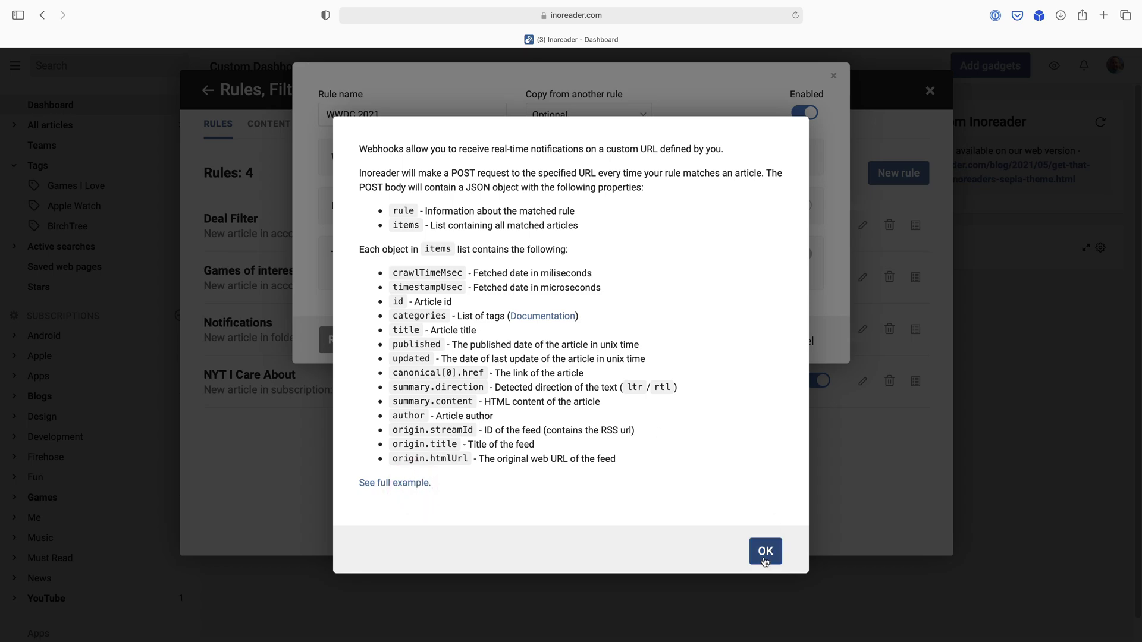
Switch the WWDC 2021 action to Mark as read and save the rule.
click(573, 334)
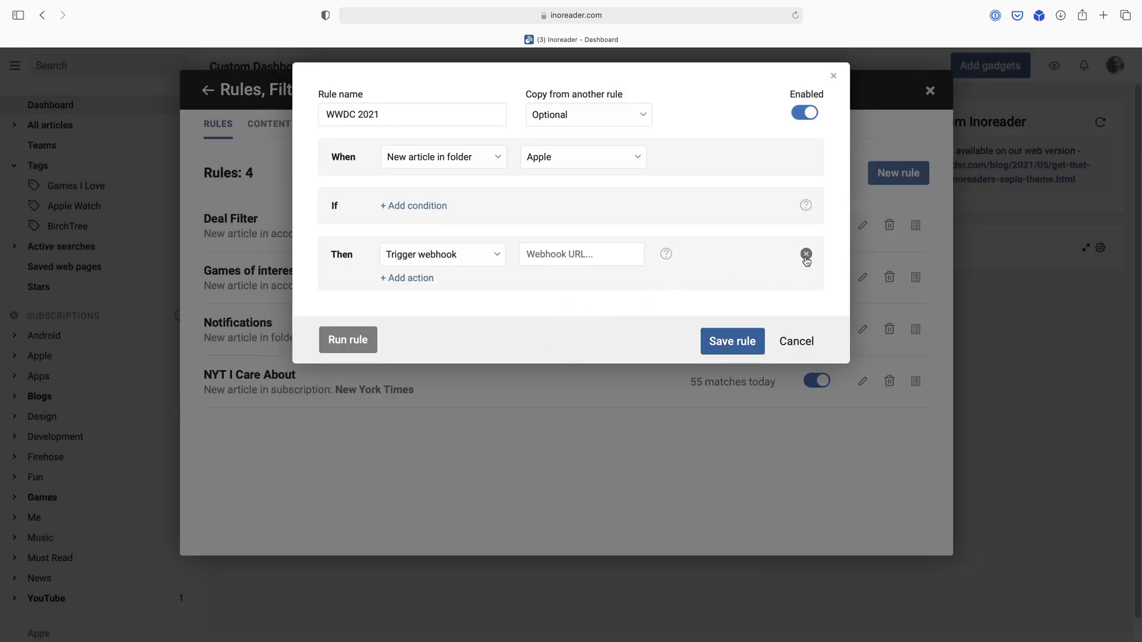
click(429, 255)
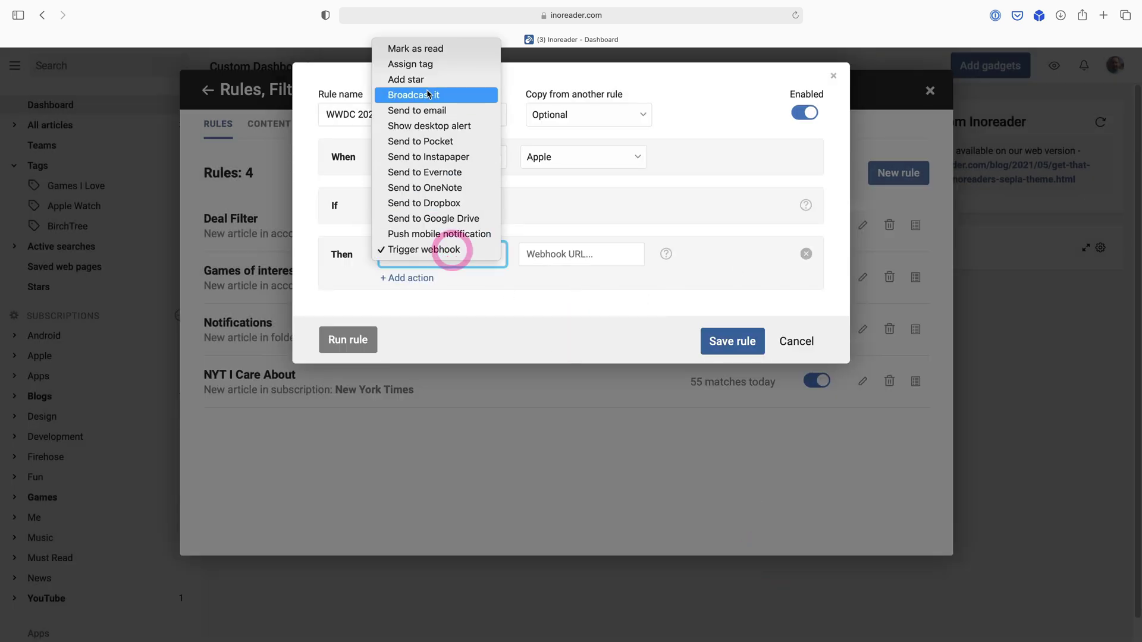
click(429, 44)
click(511, 298)
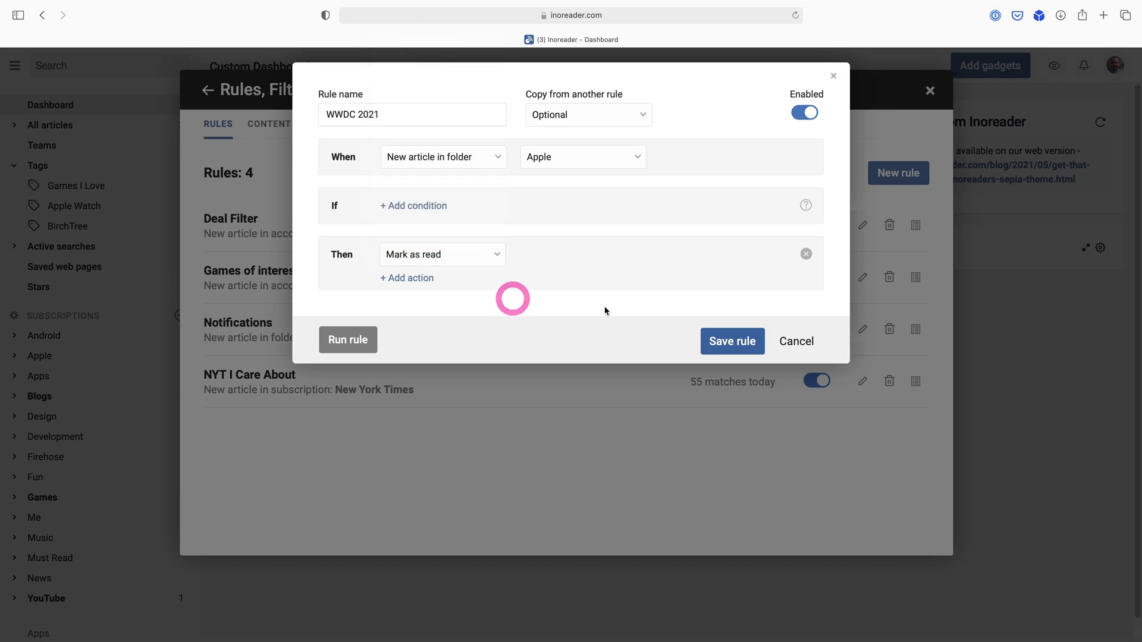
click(739, 341)
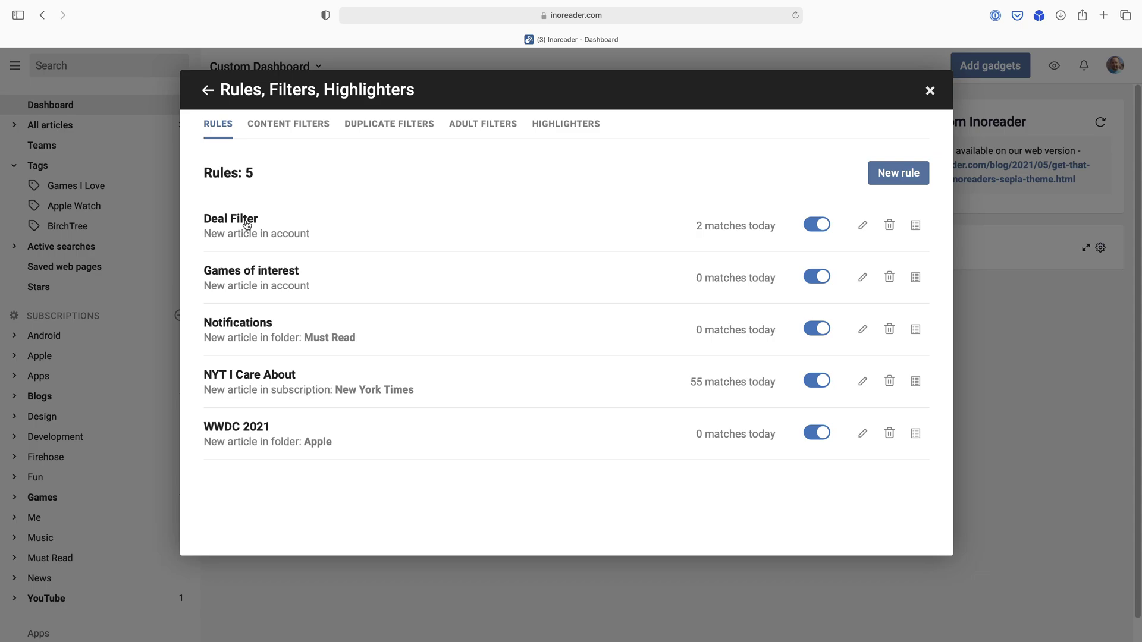
click(247, 224)
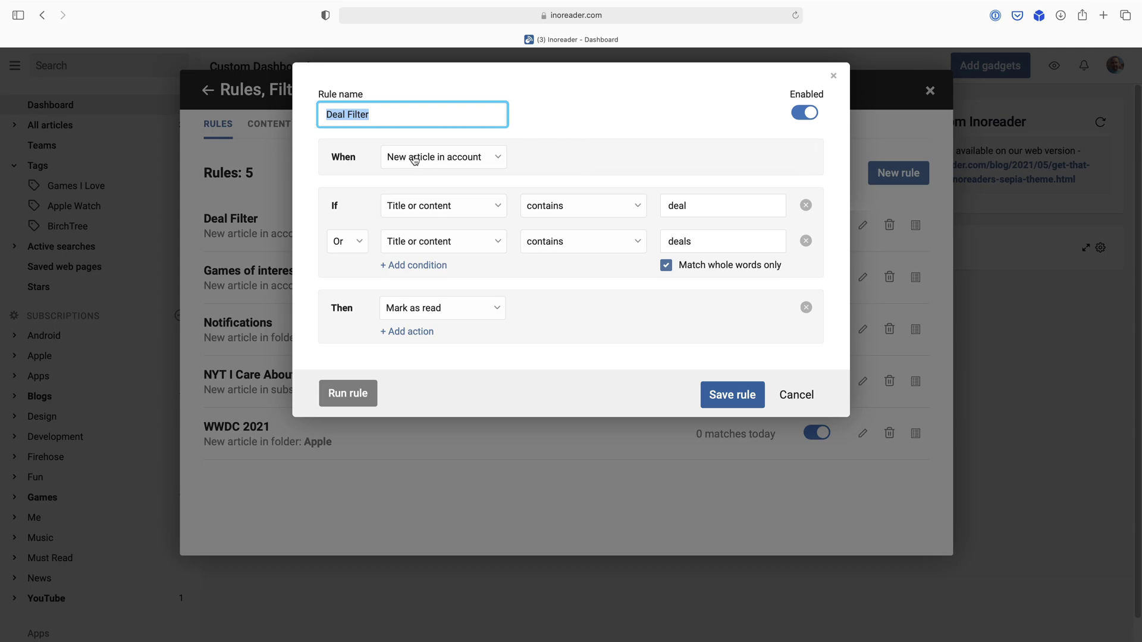
click(467, 157)
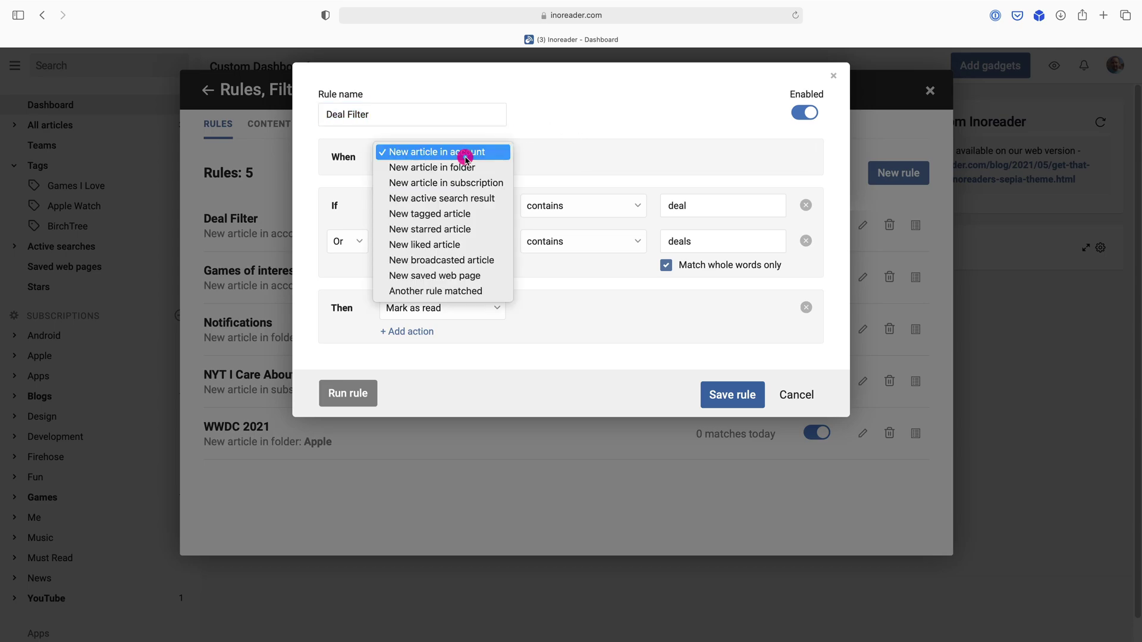
click(587, 154)
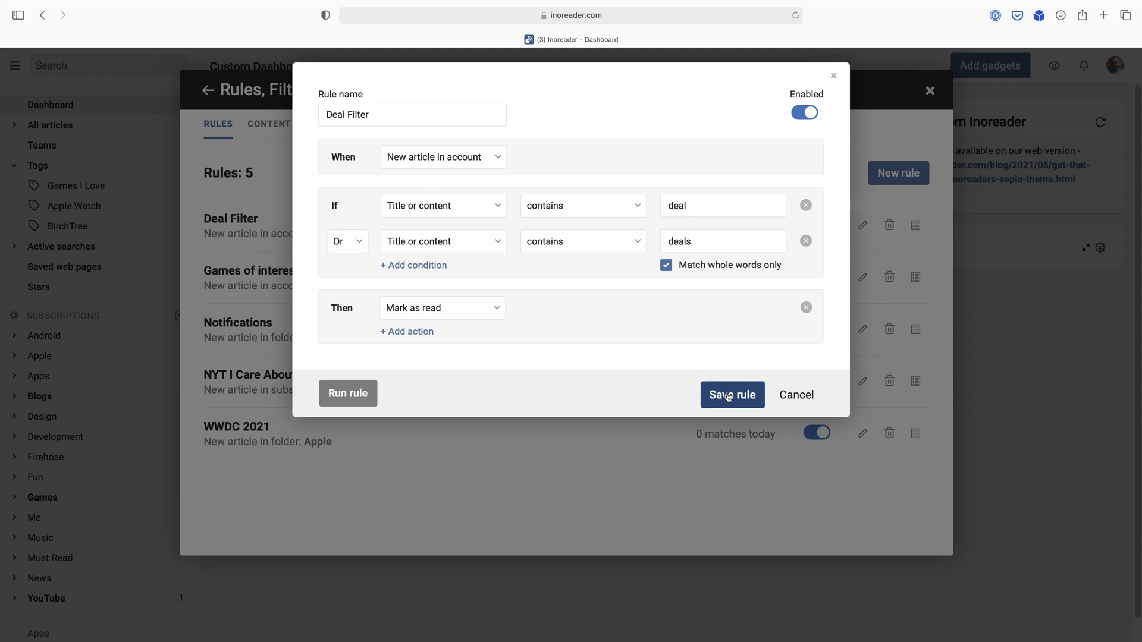
click(788, 397)
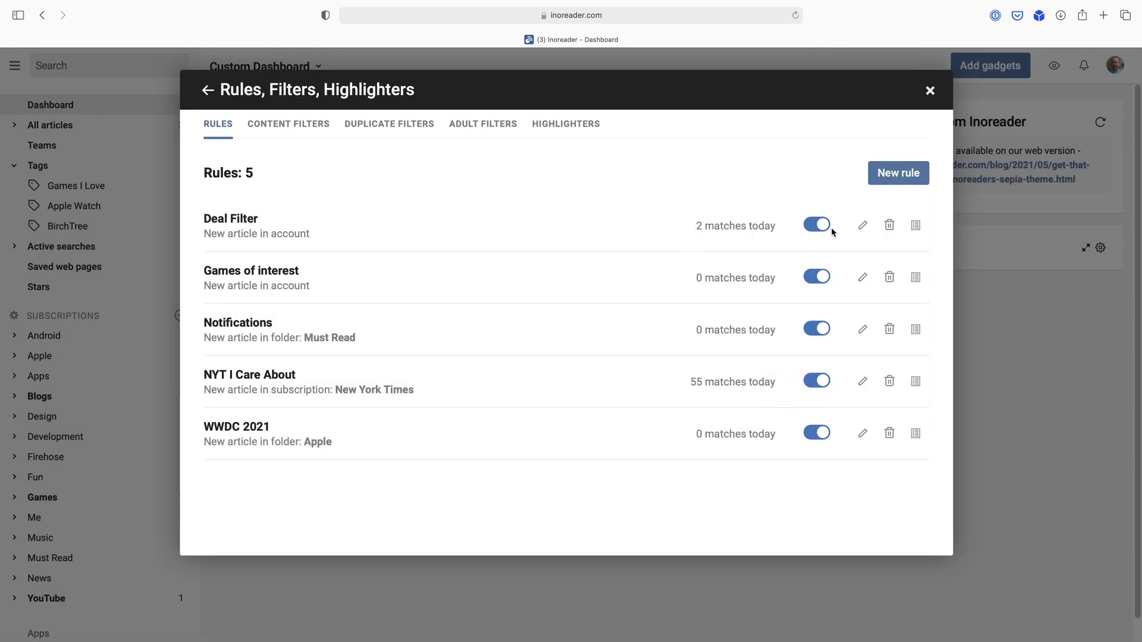
Show the Deal Filter's matched articles, over 100 results.
click(915, 224)
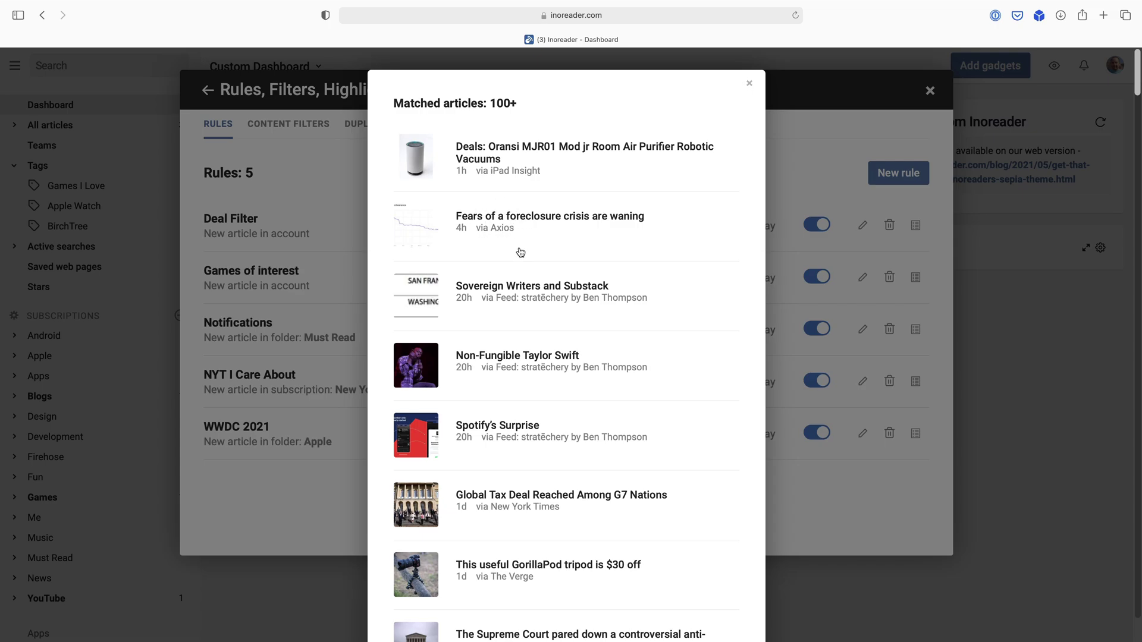
Edit Deal Filter so both deal conditions check Title only, and save it.
click(749, 83)
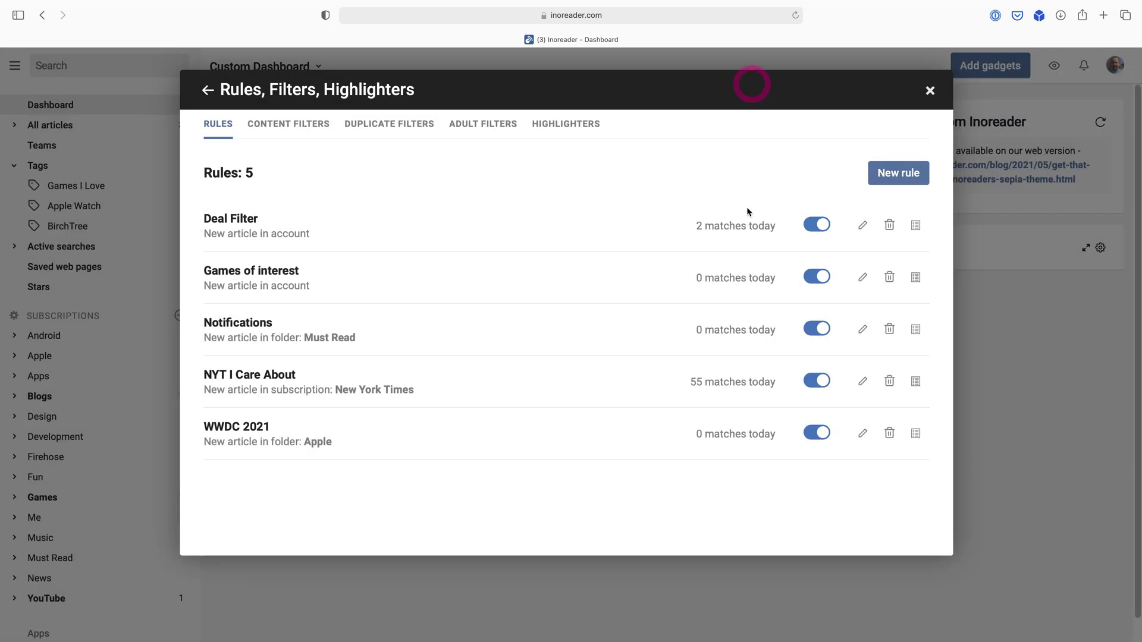
click(218, 219)
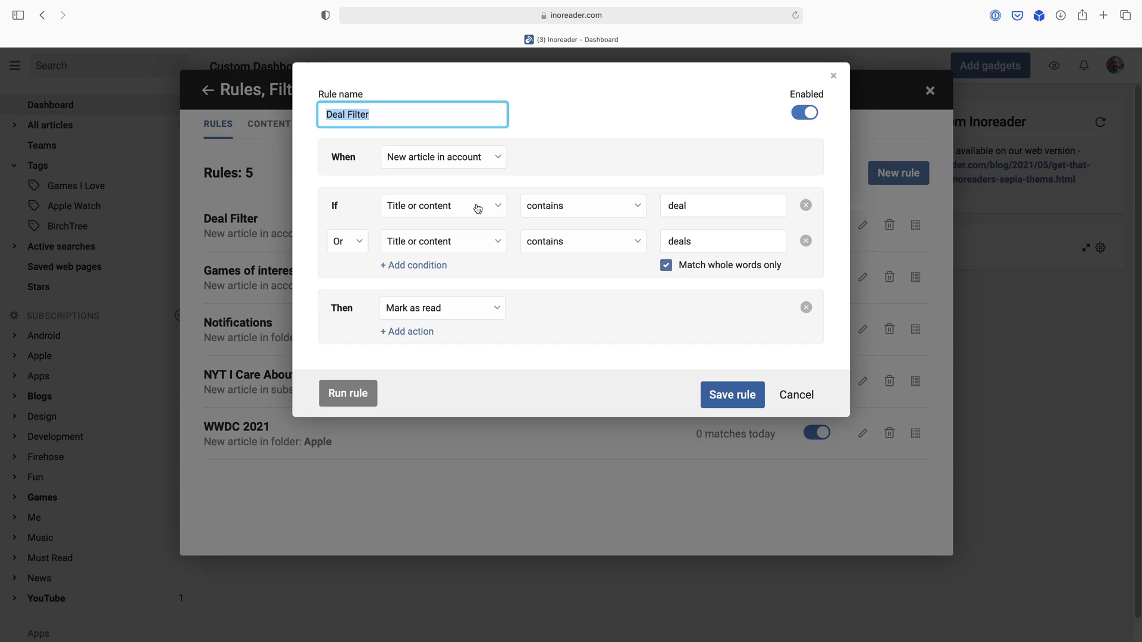
click(473, 207)
click(452, 218)
click(458, 240)
click(458, 262)
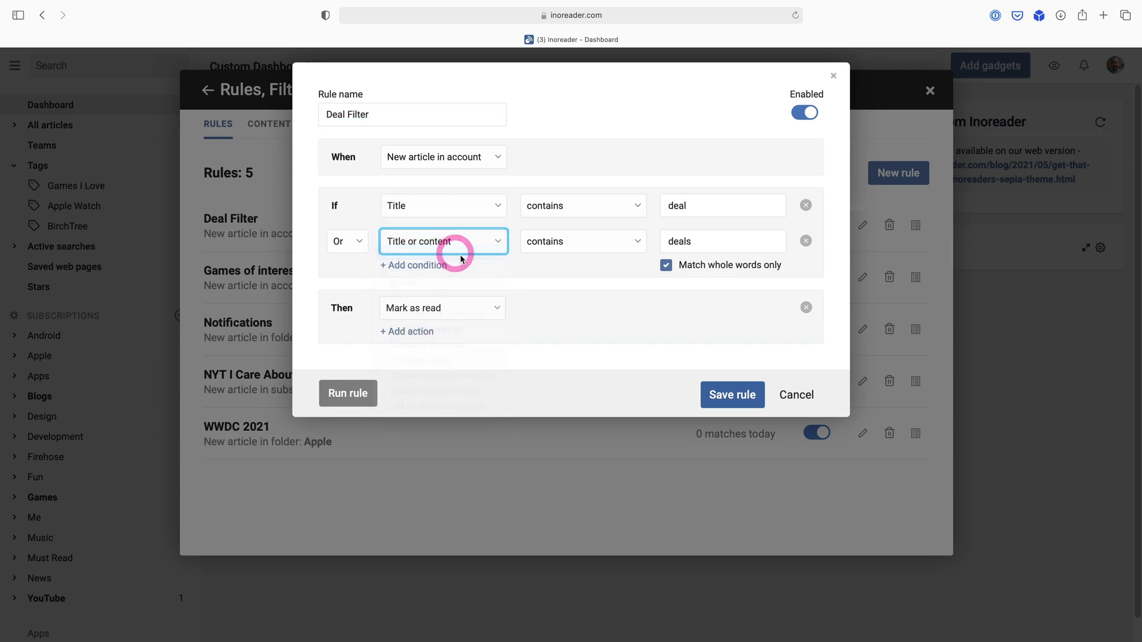
click(733, 395)
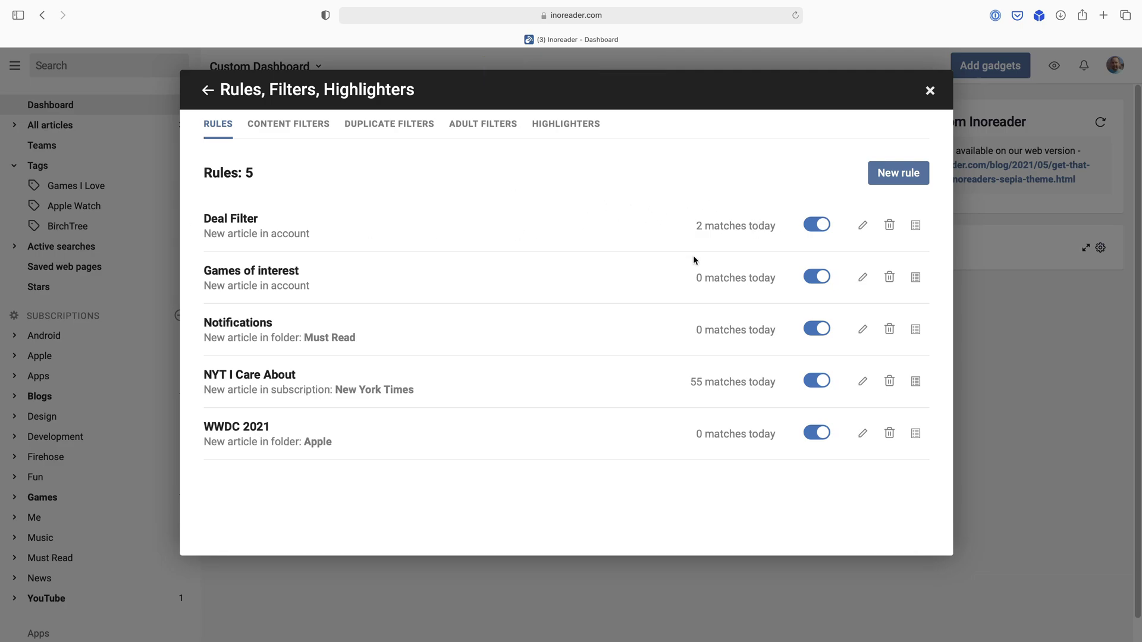
Review the Games of interest rule tagging Zelda or Bloodborne, and cancel unchanged.
click(290, 273)
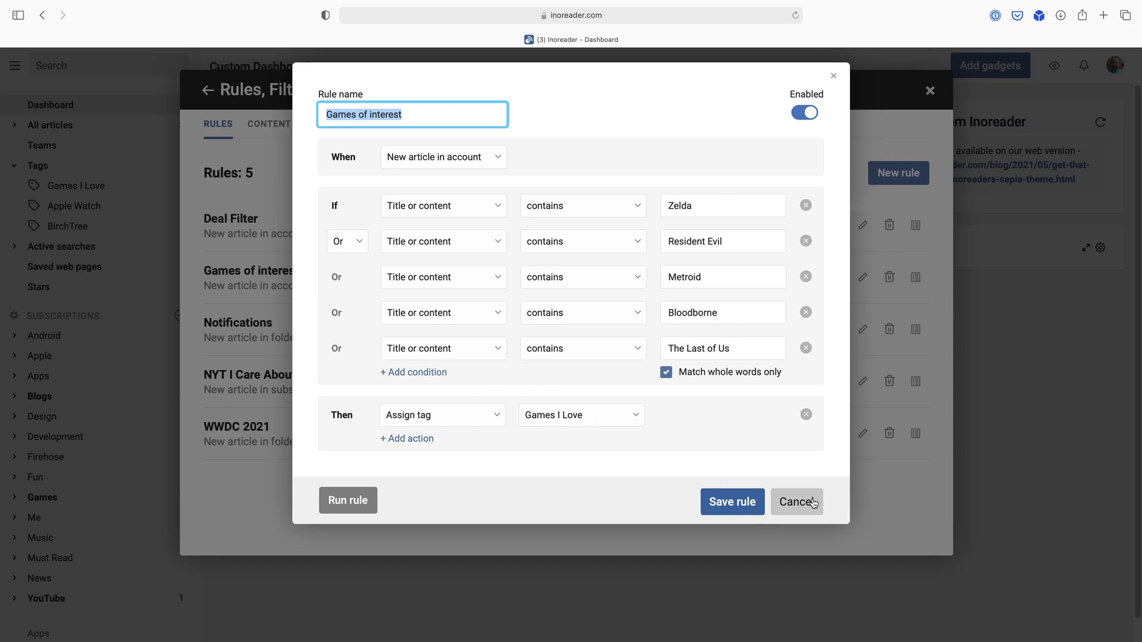
click(804, 502)
Close the rules panel and show articles tagged Games I Love.
click(927, 94)
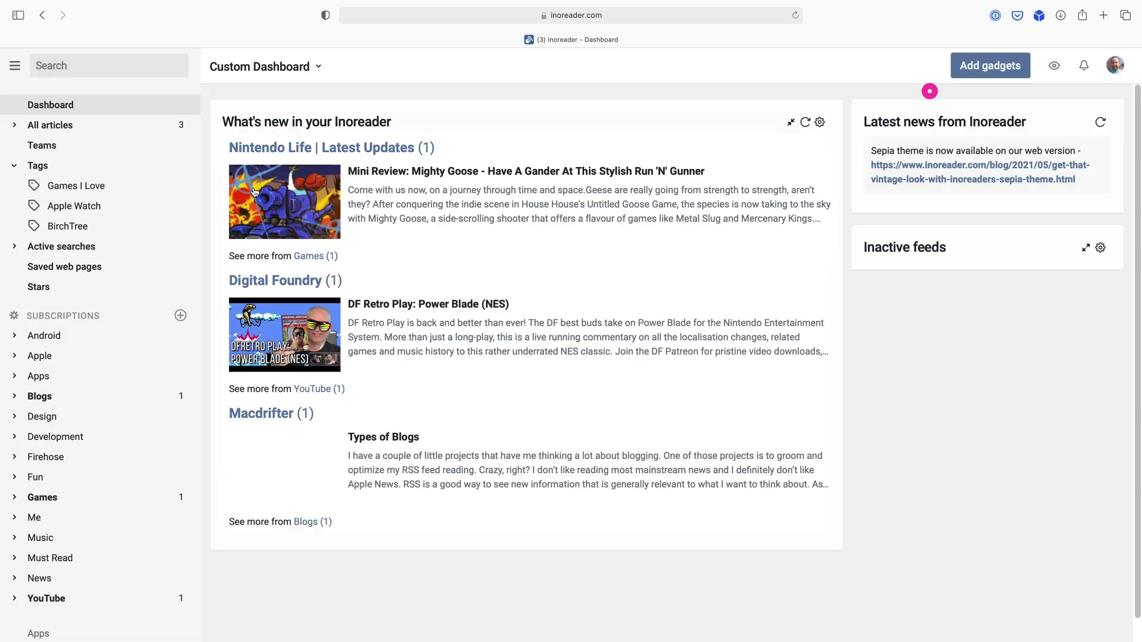
click(57, 189)
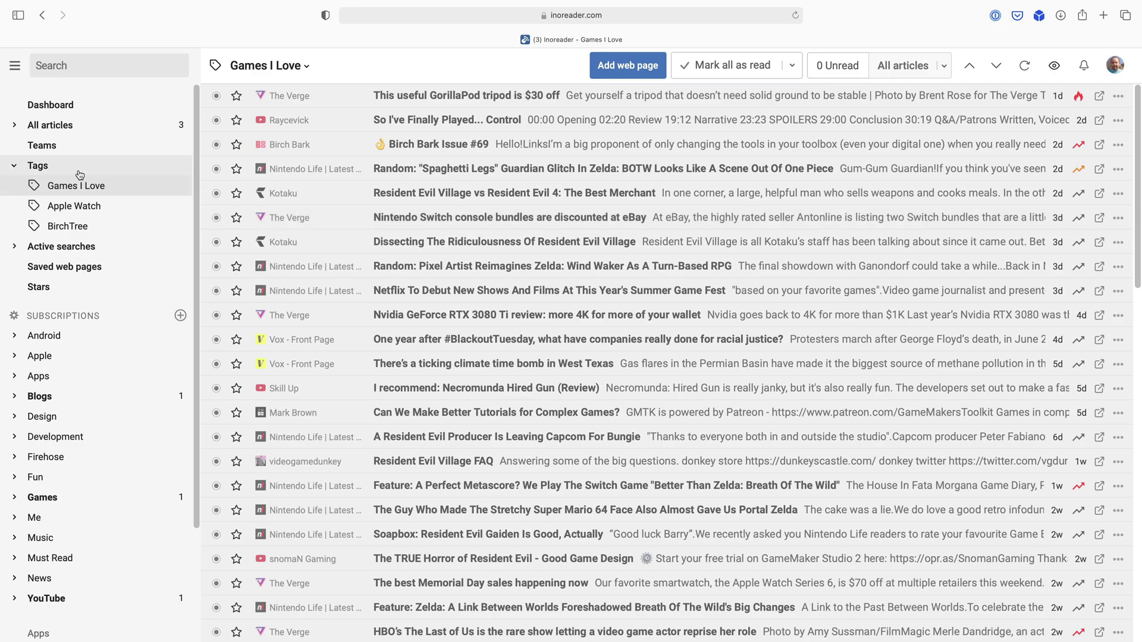
Reopen Rules, Filters, Highlighters through the account menu's Preferences.
click(1115, 65)
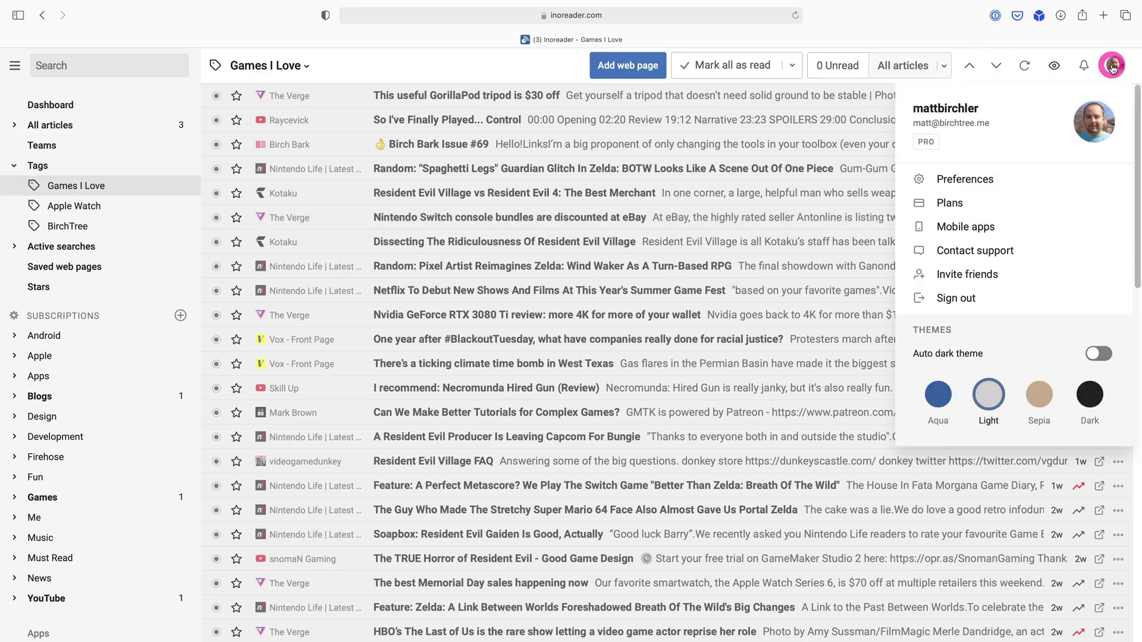
click(982, 181)
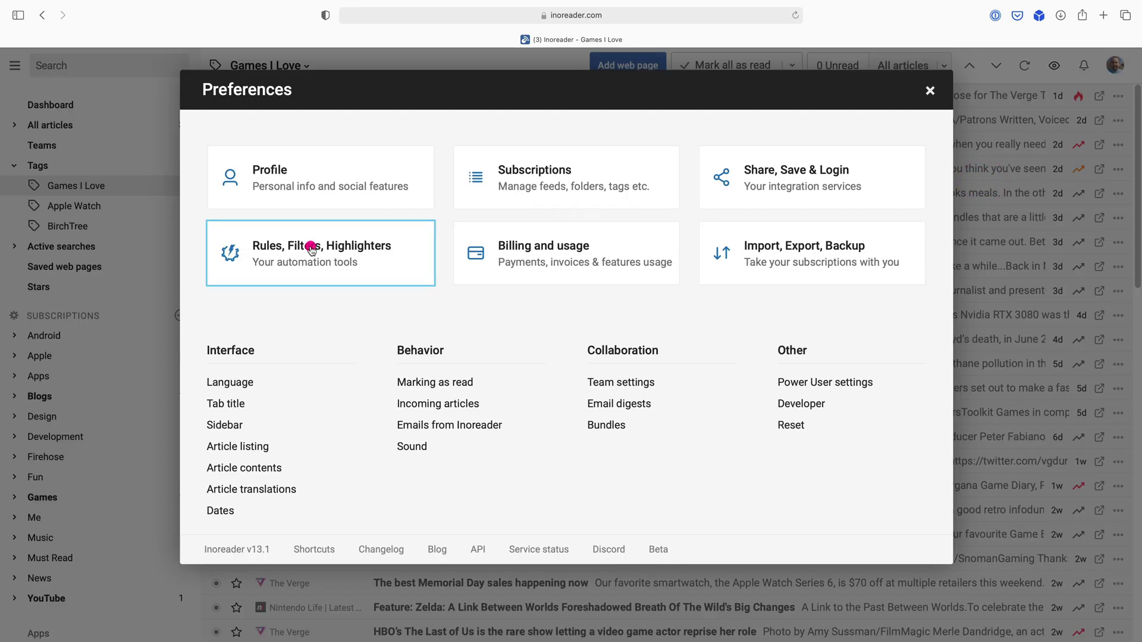
click(310, 247)
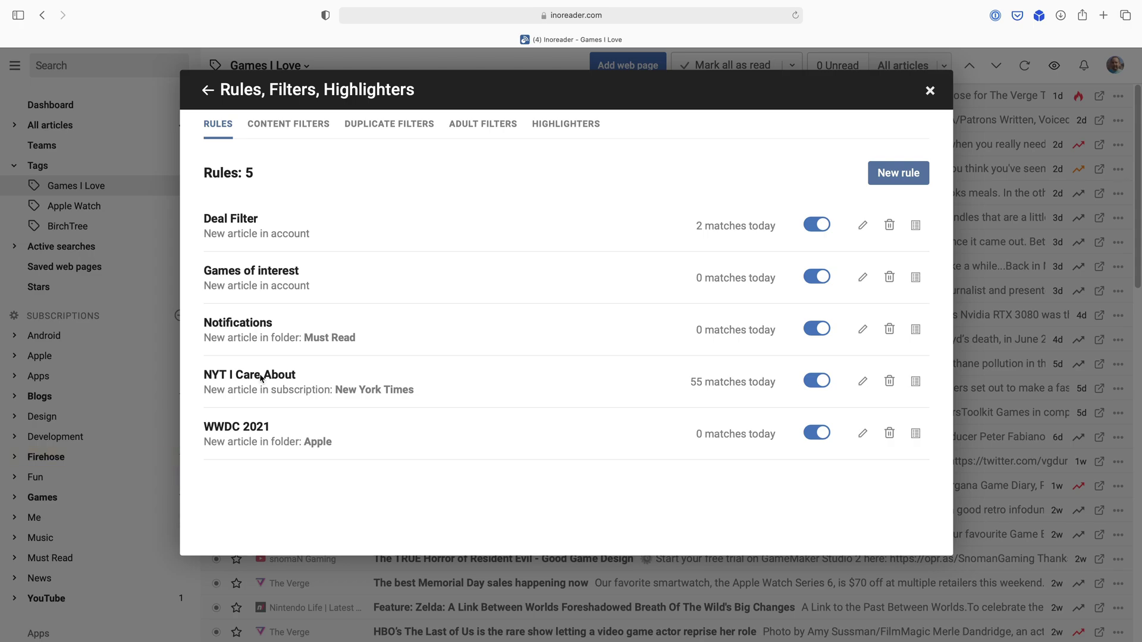
Review the NYT I Care About rule's triggers, keeping New article in subscription, and cancel without saving.
click(219, 376)
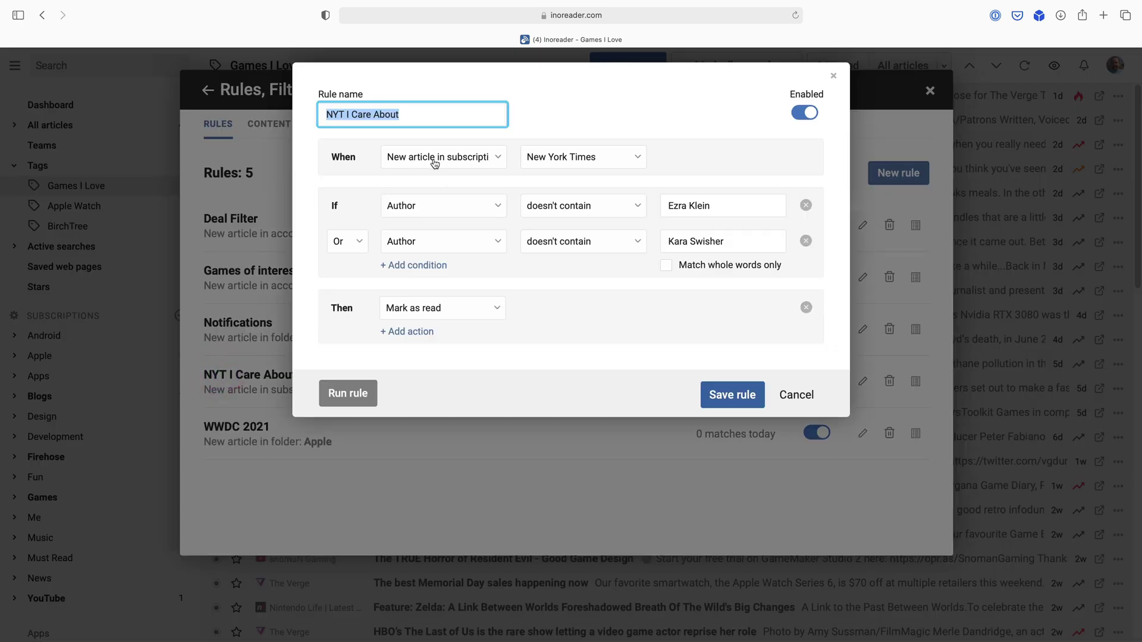
click(458, 157)
click(681, 153)
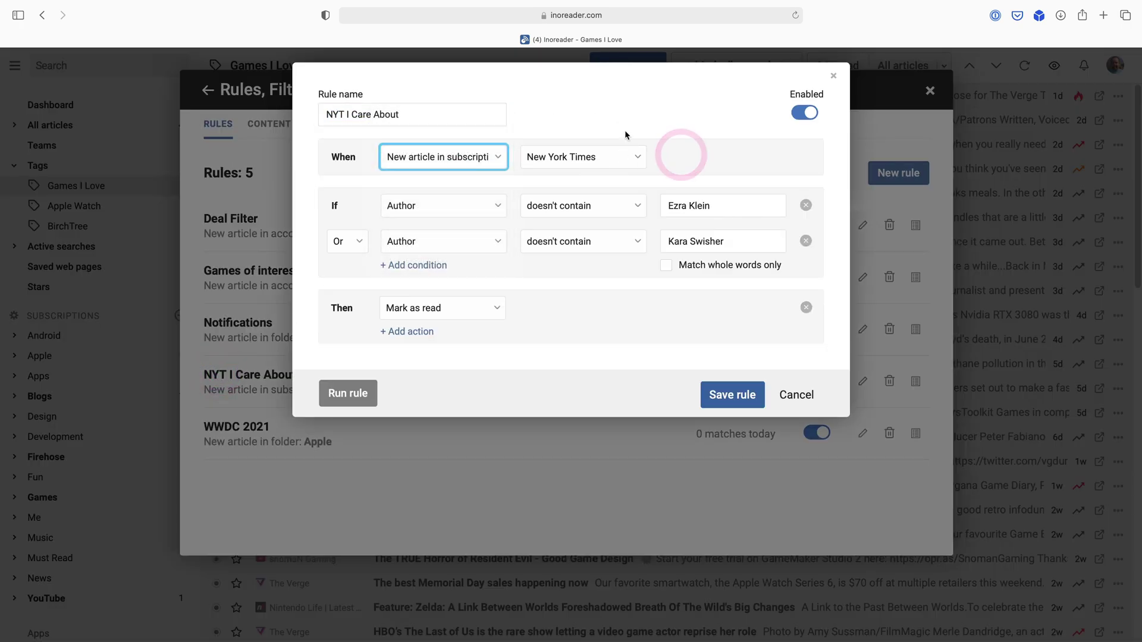
click(616, 119)
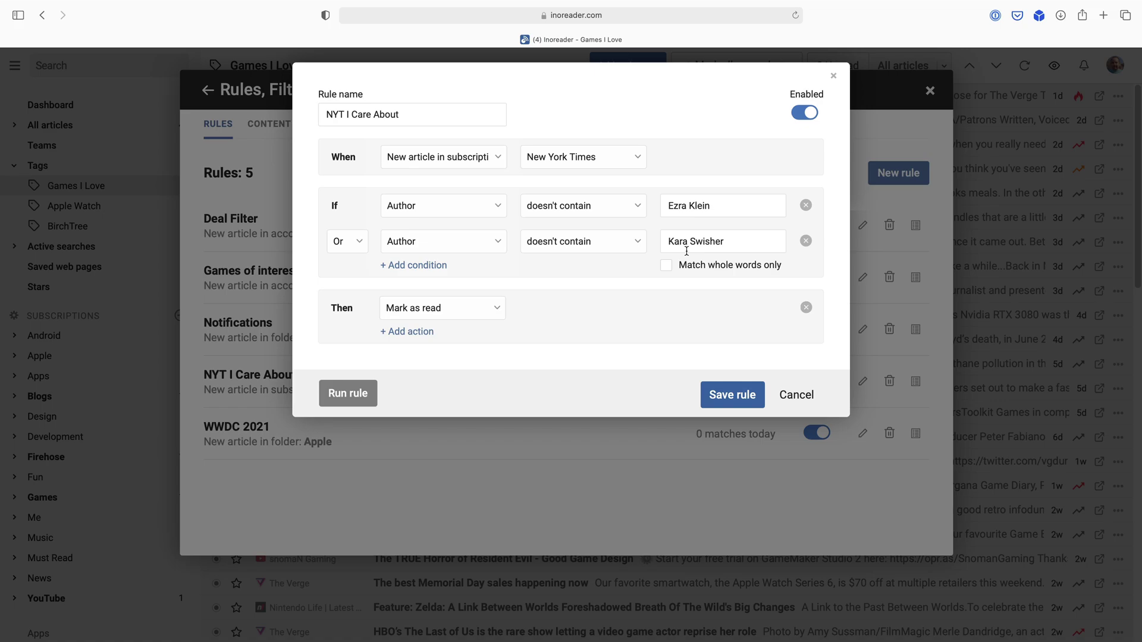
click(689, 160)
click(804, 394)
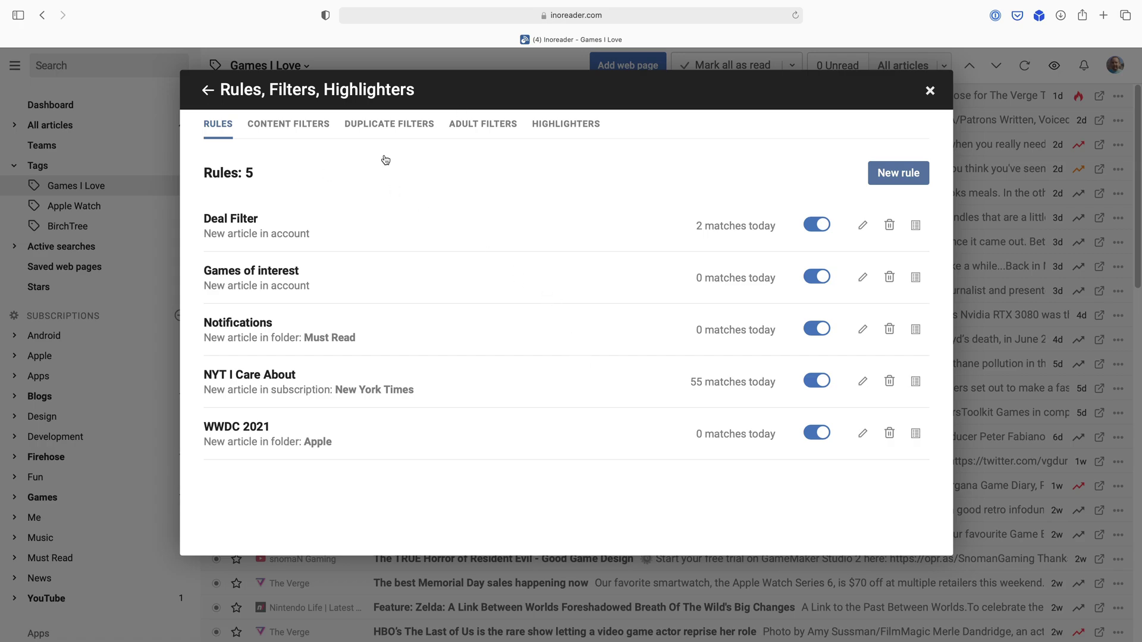
Create a new rule named Me with the condition Author contains Birchler.
click(898, 173)
text(Me)
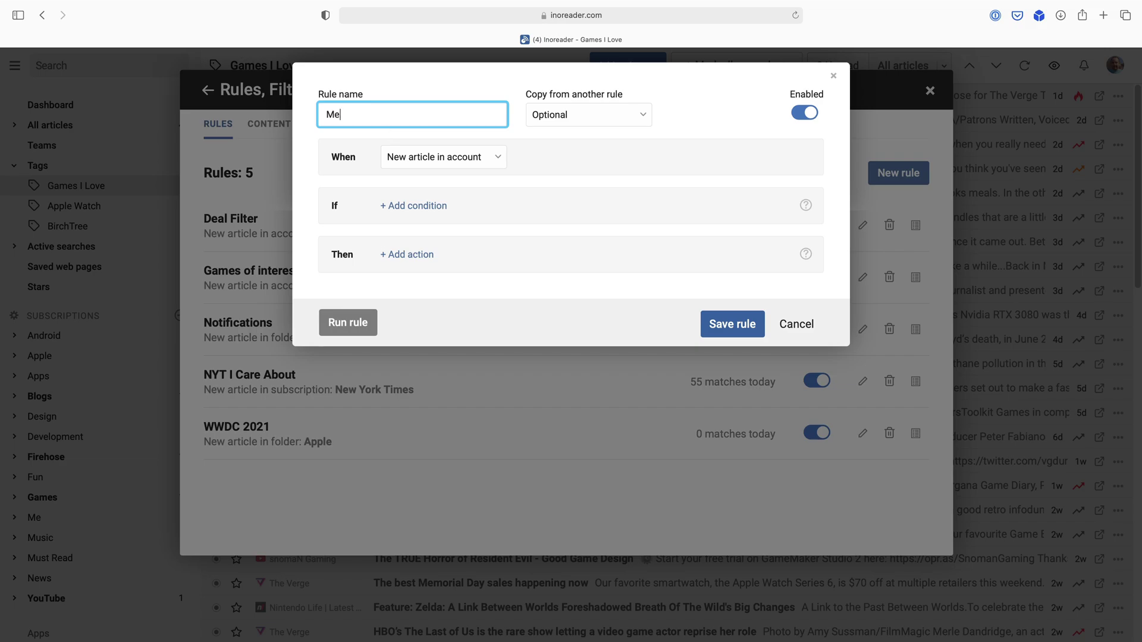
click(460, 163)
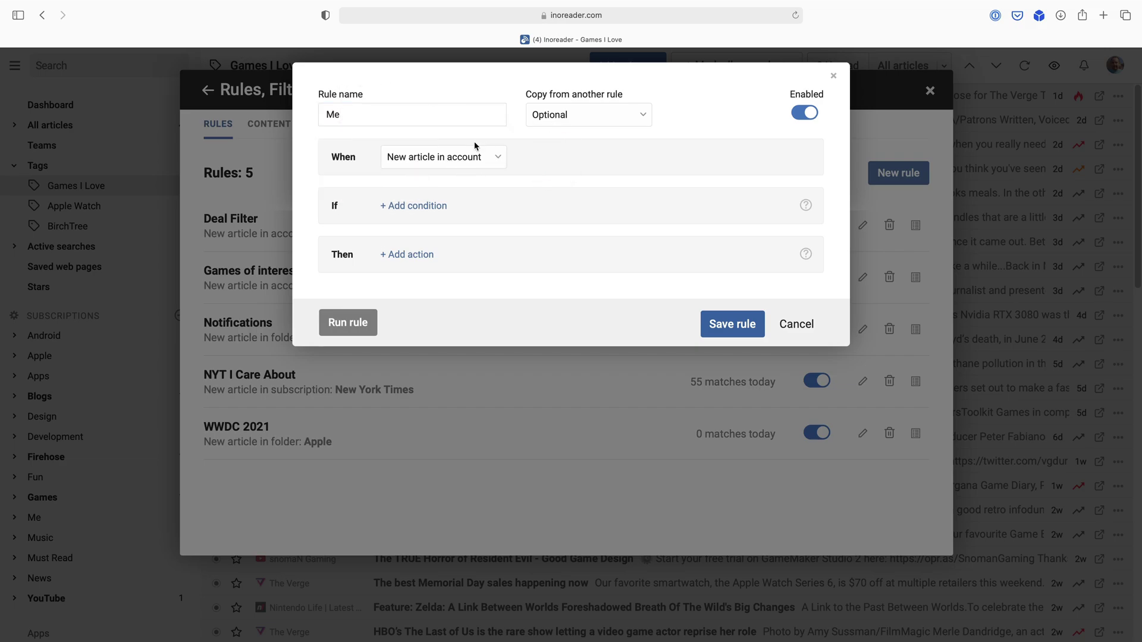
click(408, 207)
click(407, 206)
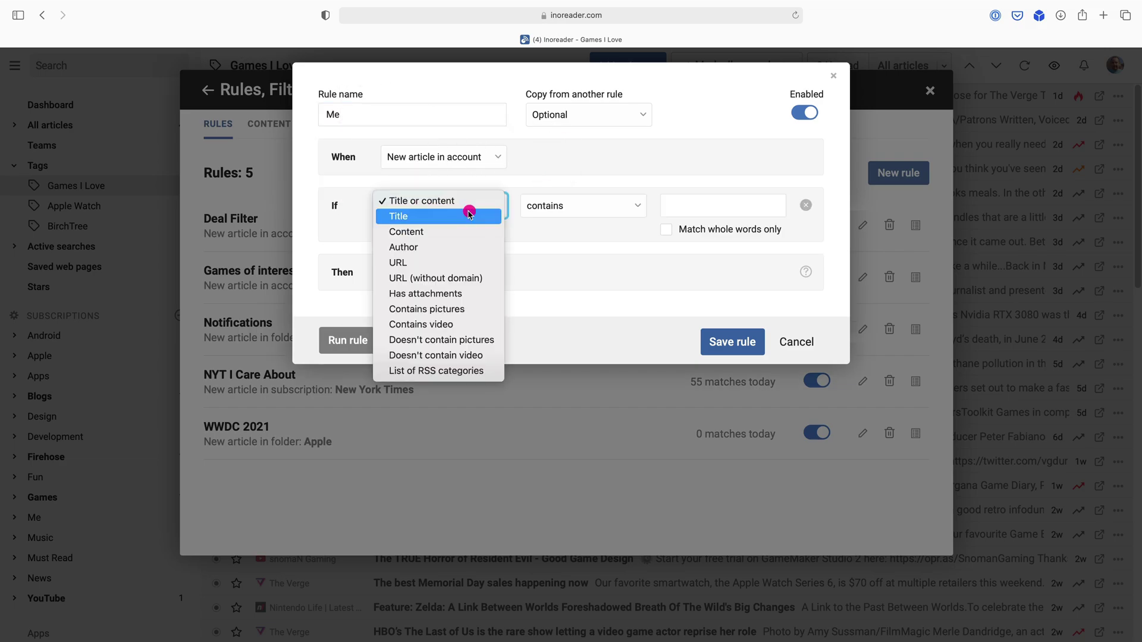
click(440, 246)
click(719, 205)
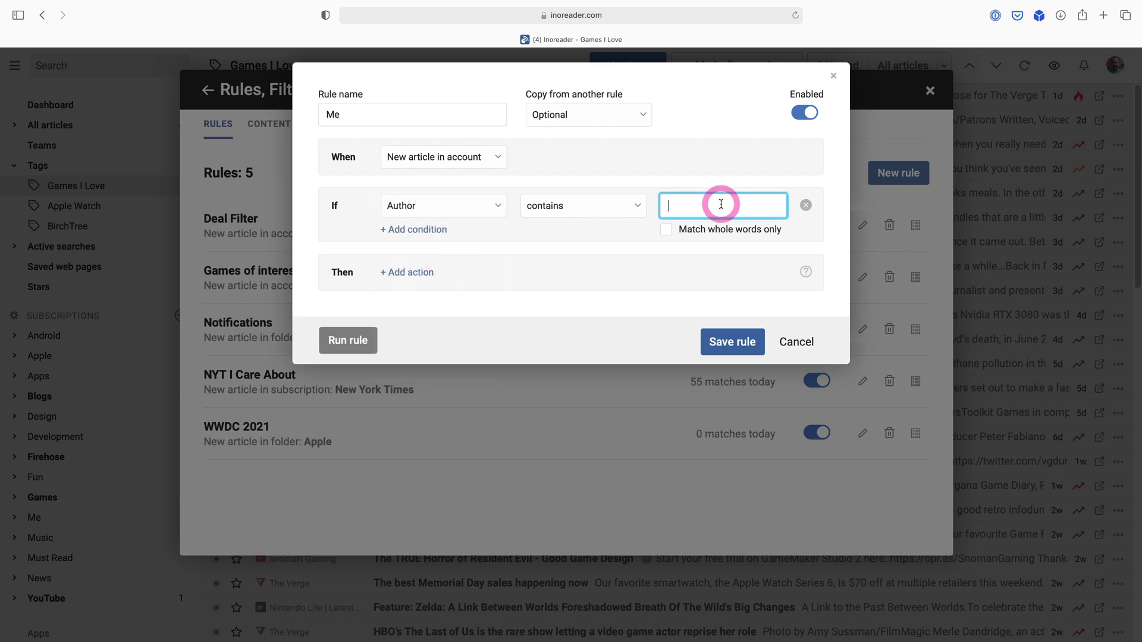
text(Birchler)
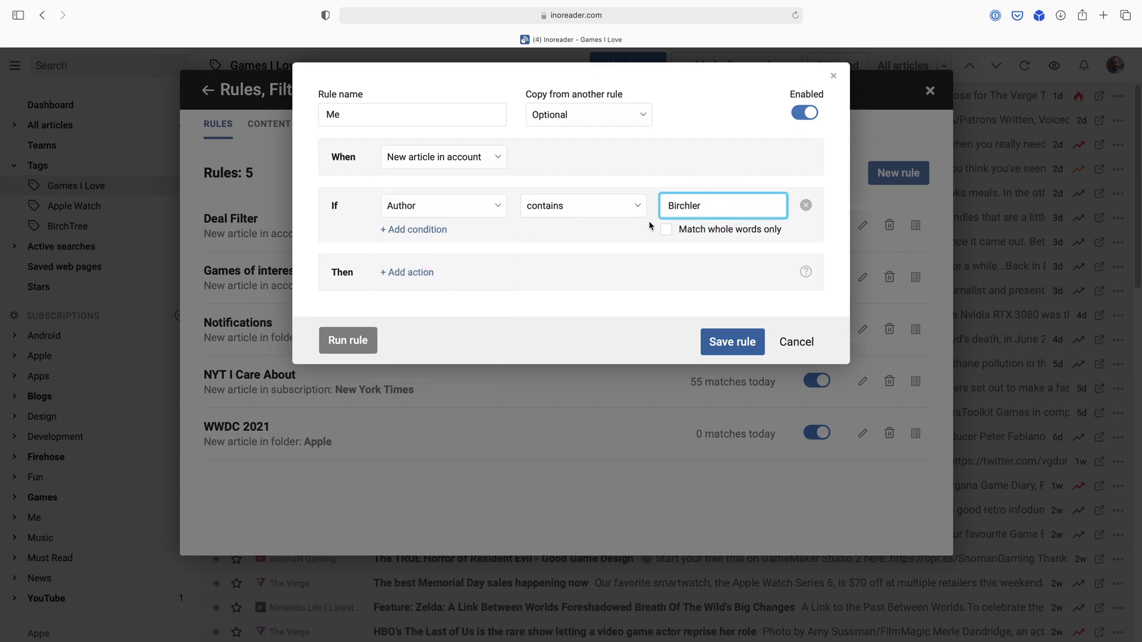
Add Push mobile notification and Add star actions to the Me rule.
click(409, 273)
click(410, 274)
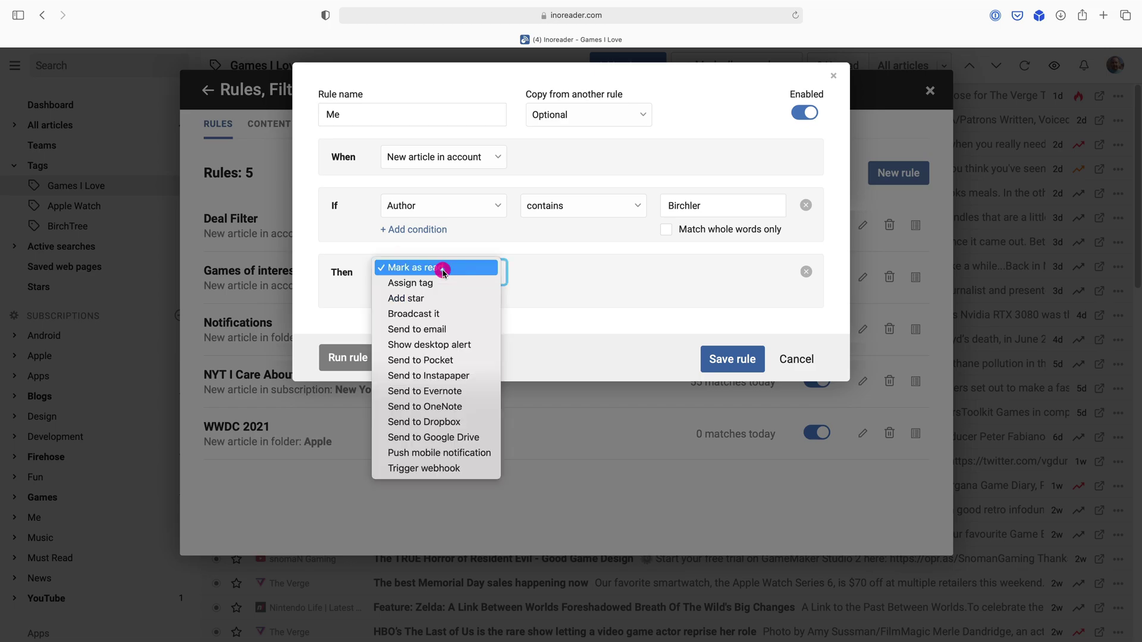
click(444, 455)
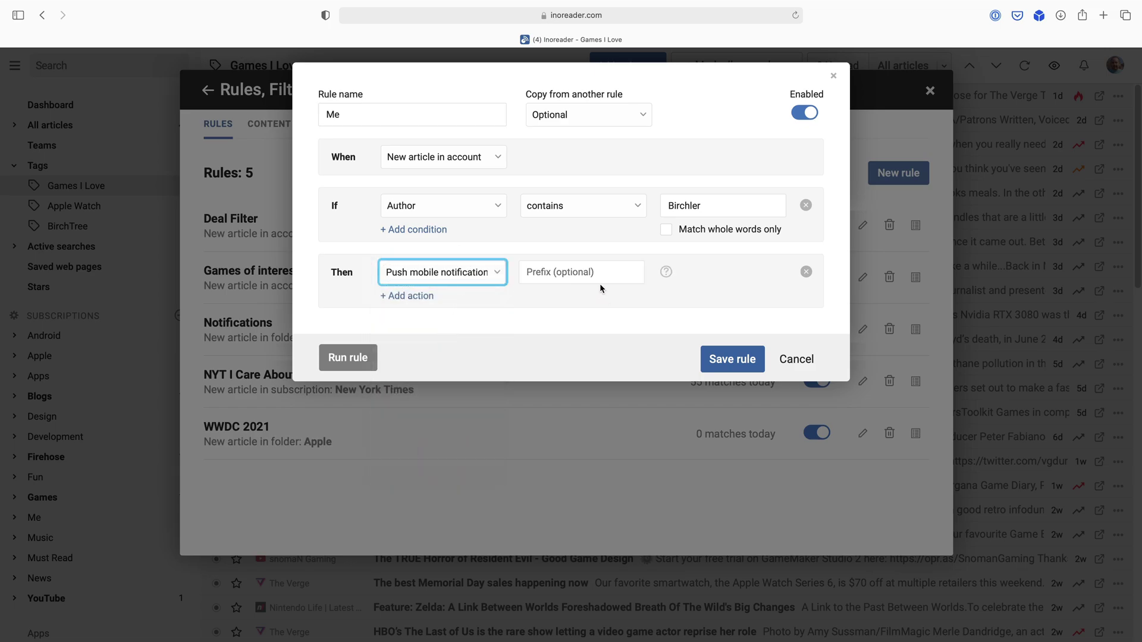
click(551, 281)
click(414, 297)
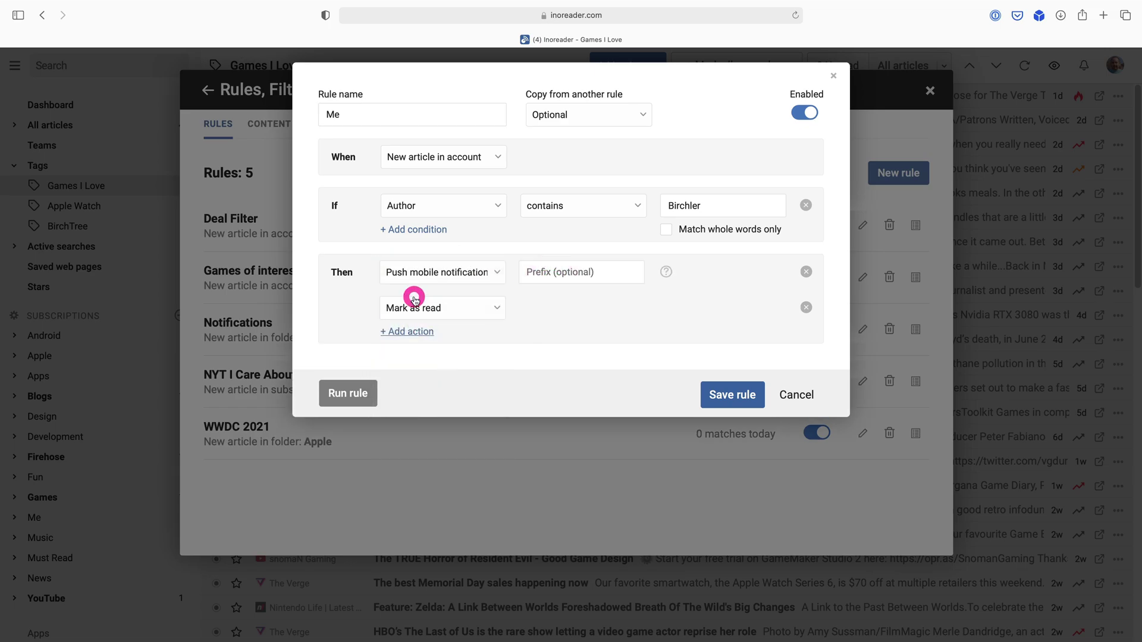
click(482, 307)
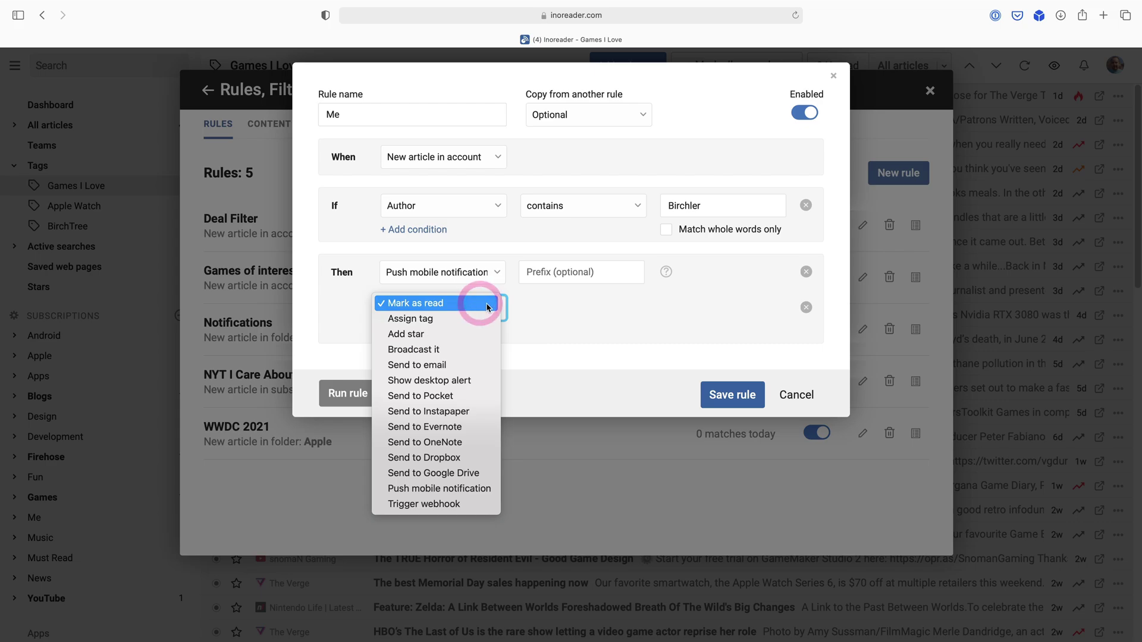
click(455, 339)
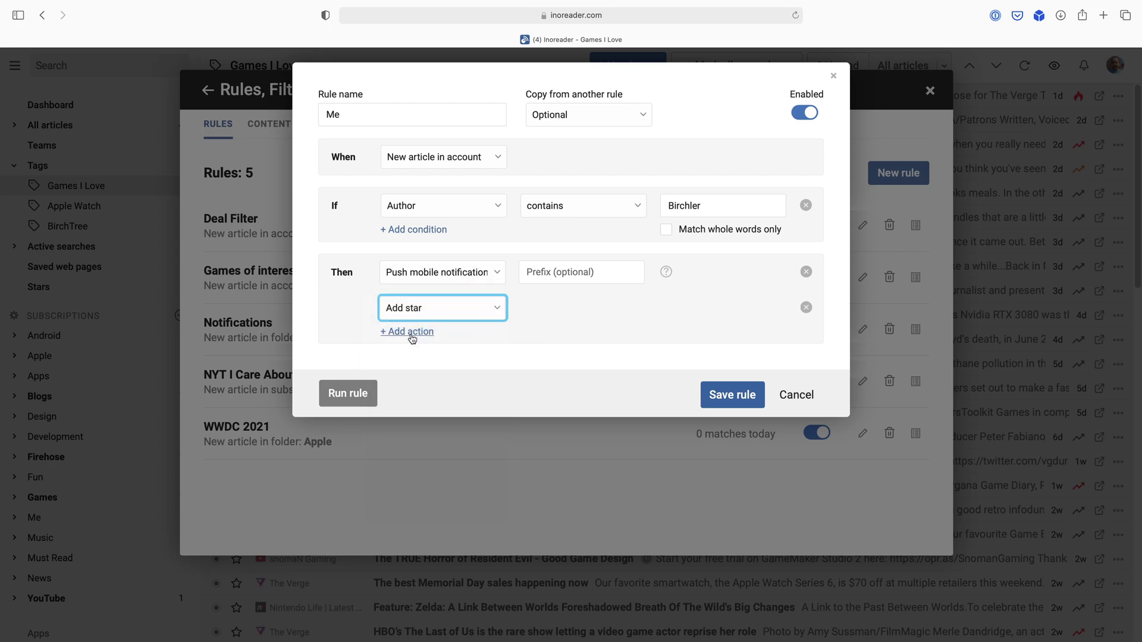
Add a Send to email action addressed to the recipient's e-mail address.
click(409, 330)
click(435, 344)
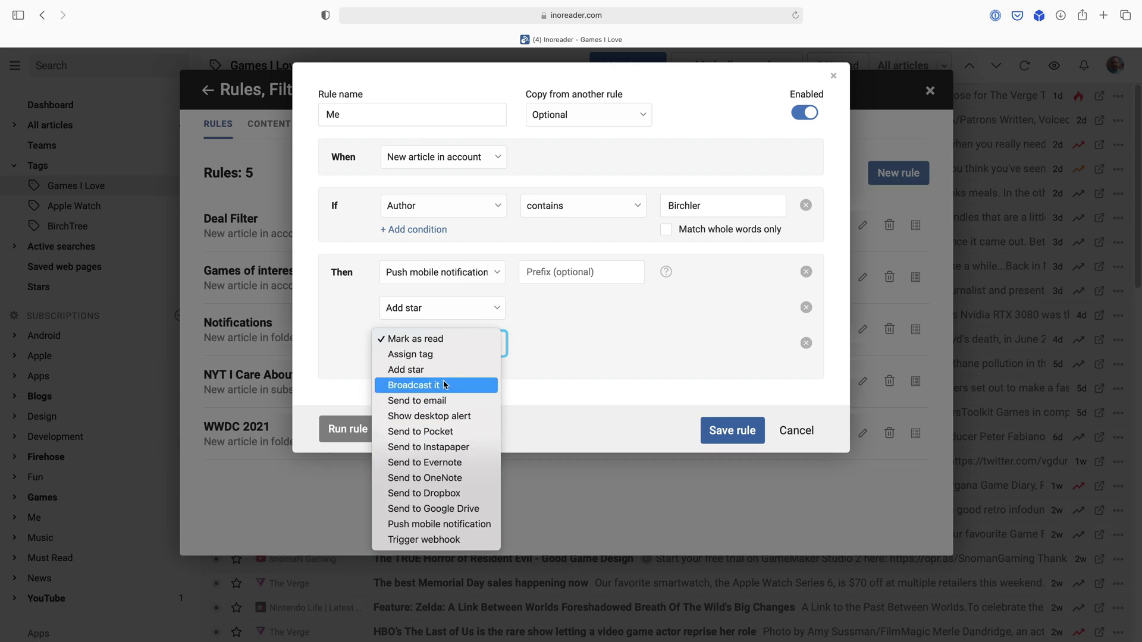
click(436, 400)
click(555, 346)
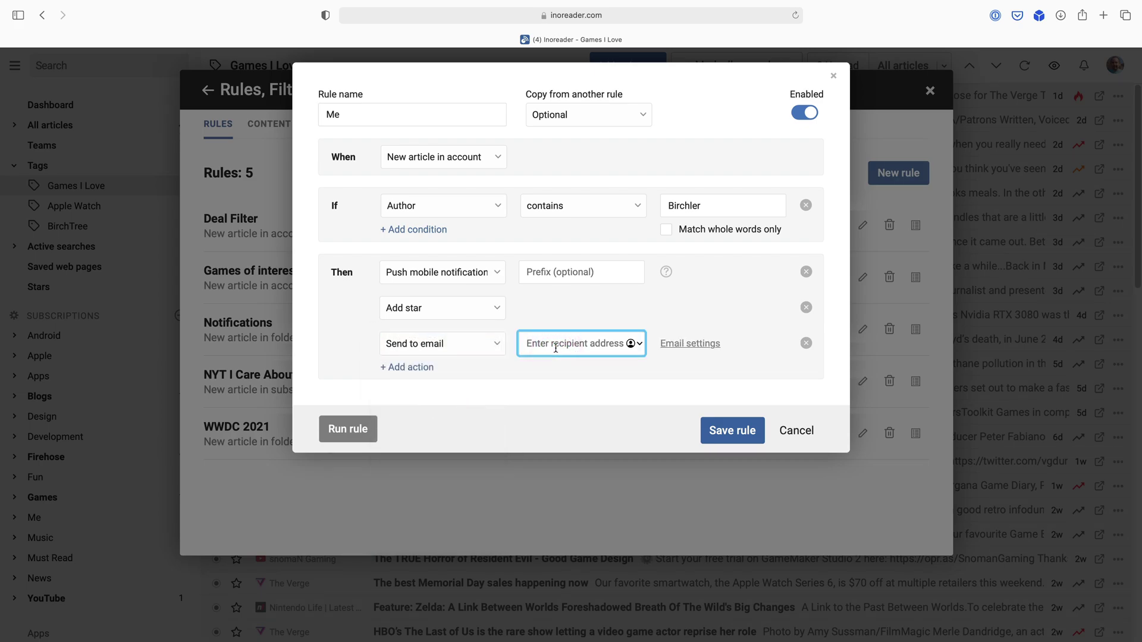
click(694, 365)
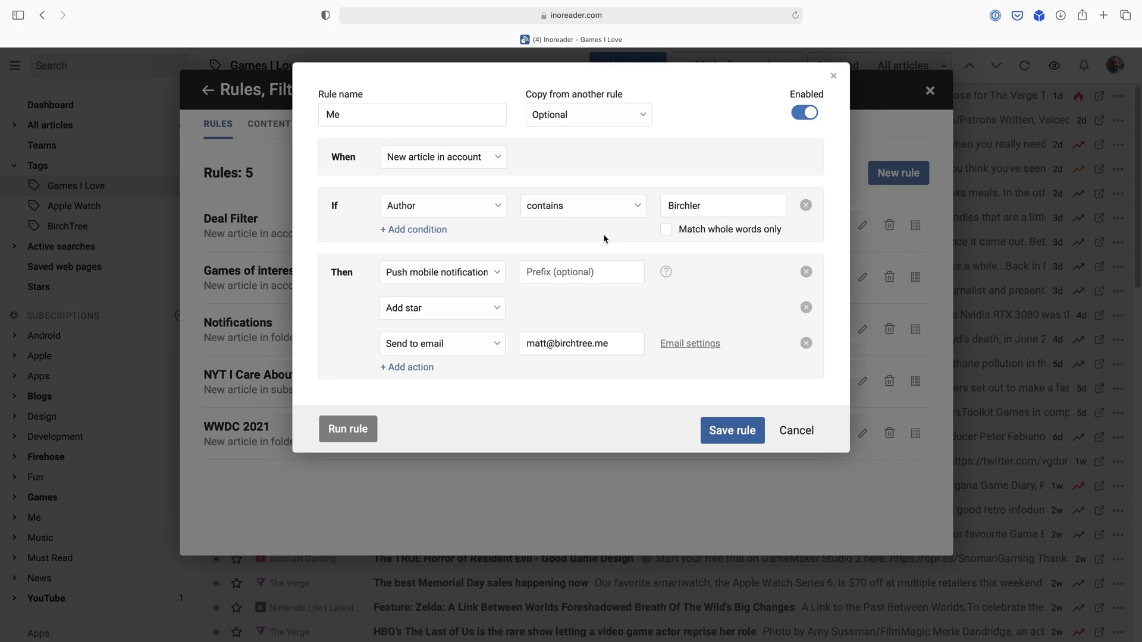
drag(711, 204, 635, 201)
click(699, 171)
Change the Me rule's condition to match Birchler in Title or content.
click(439, 211)
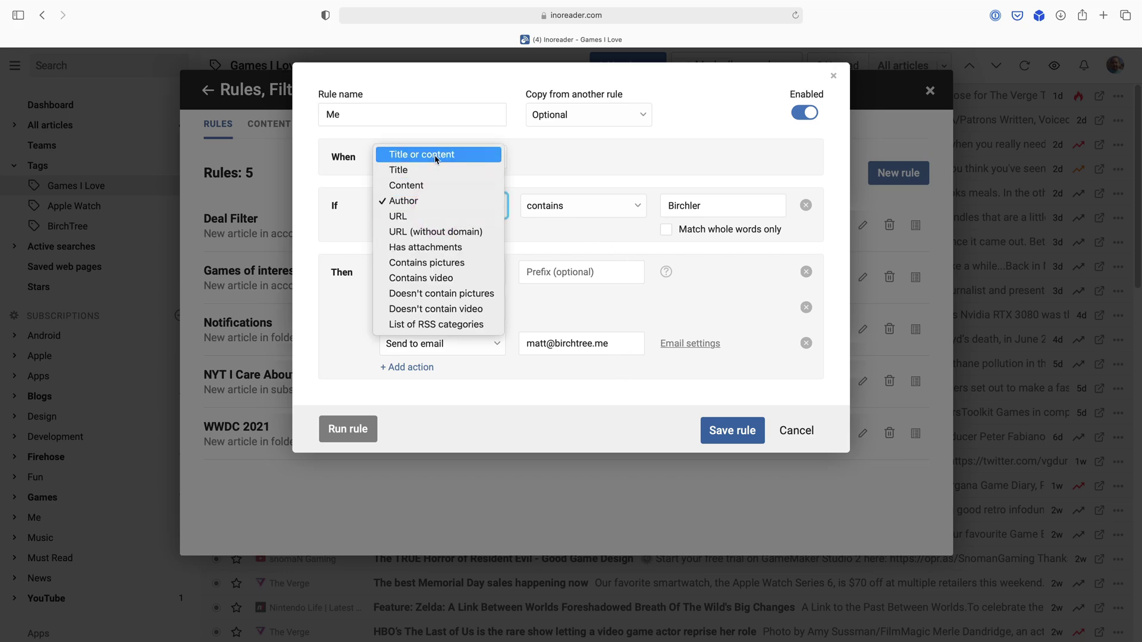
click(417, 154)
drag(718, 207, 634, 206)
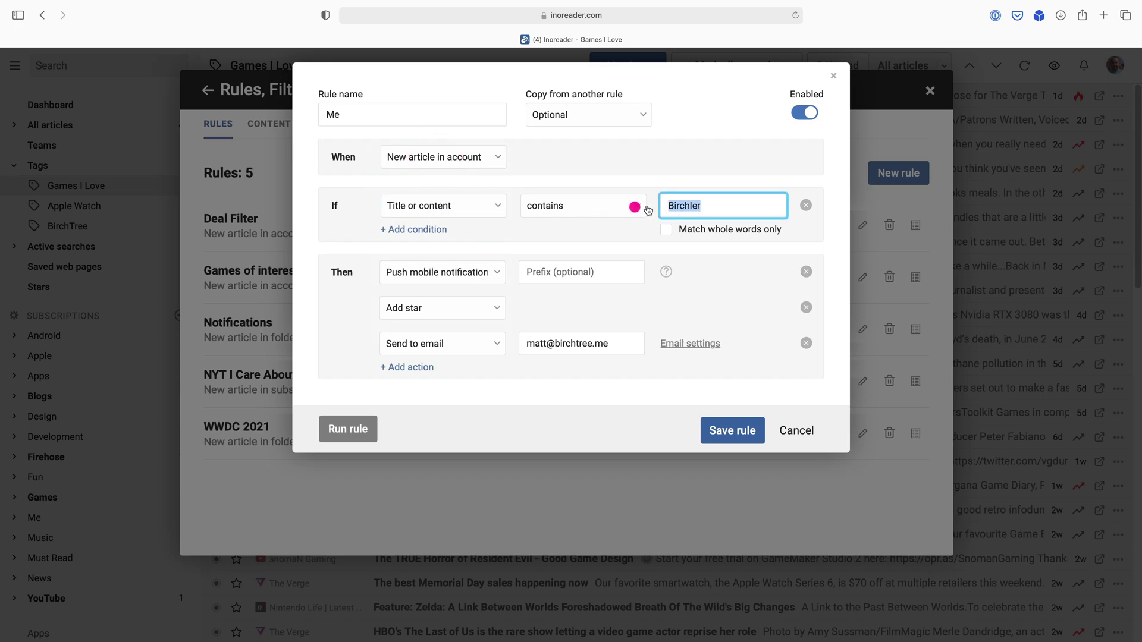
click(638, 229)
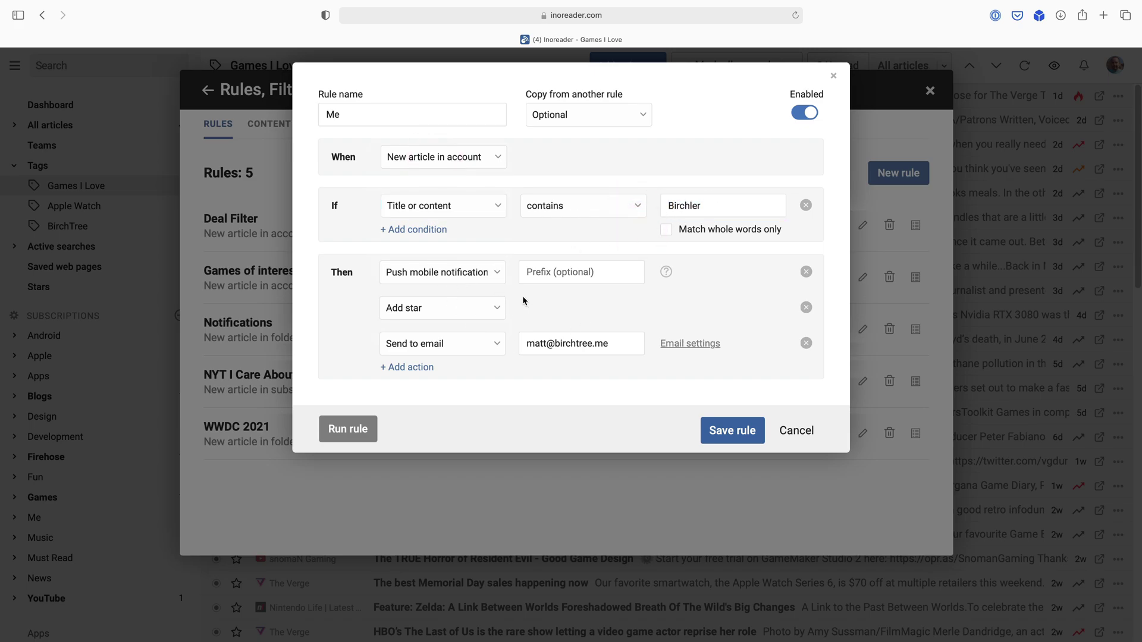
Remove the Add star and Push mobile notification actions, then save the Me rule.
click(807, 308)
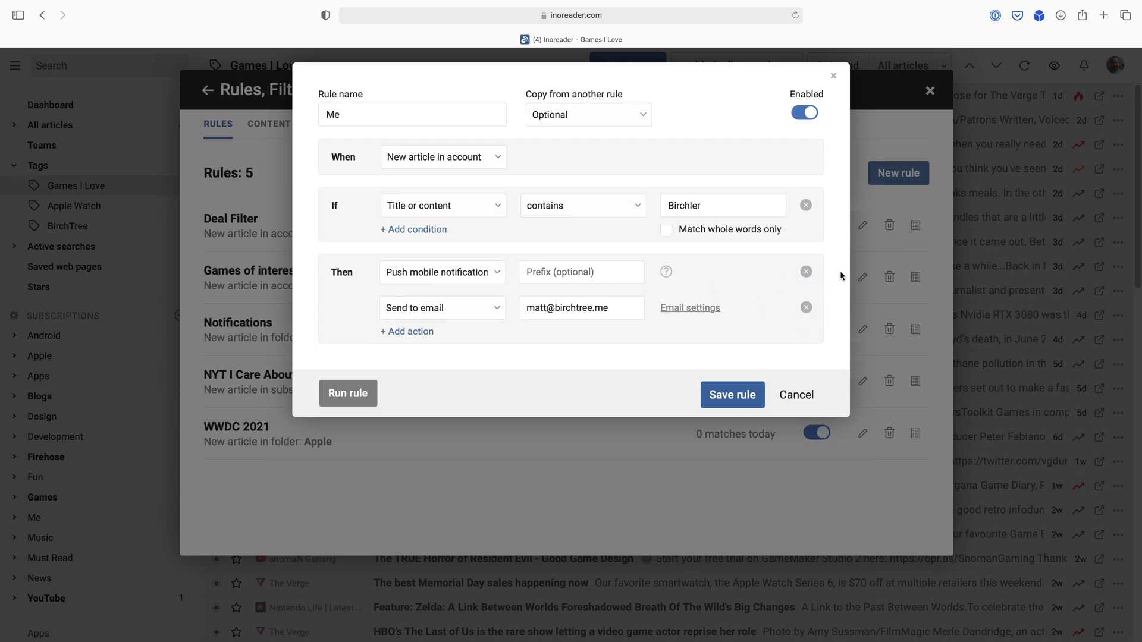
click(806, 273)
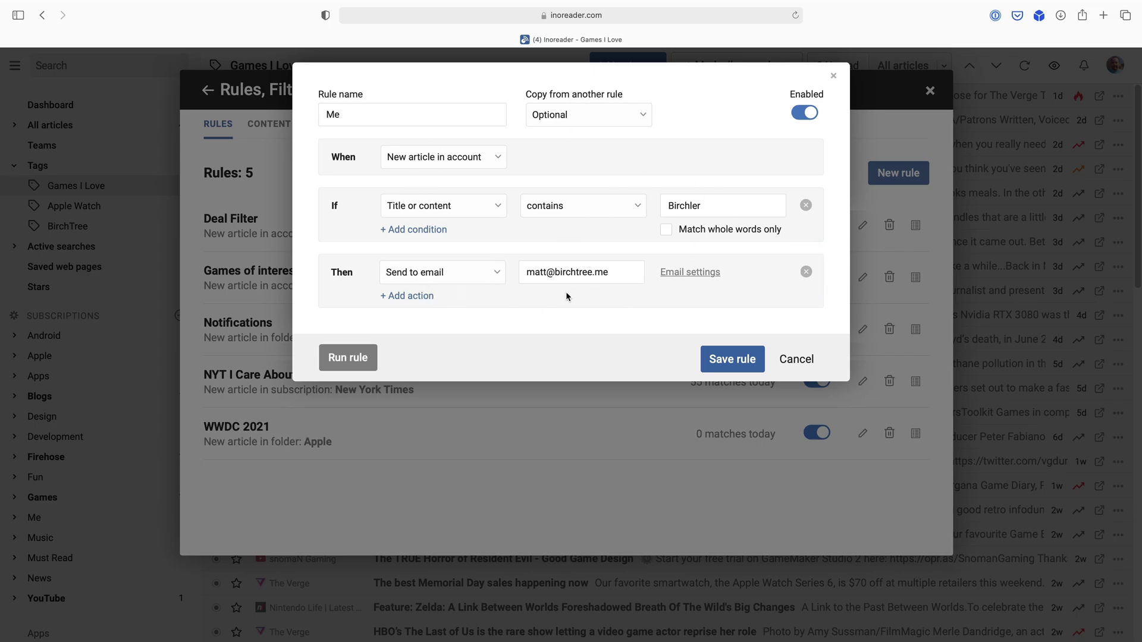
click(735, 360)
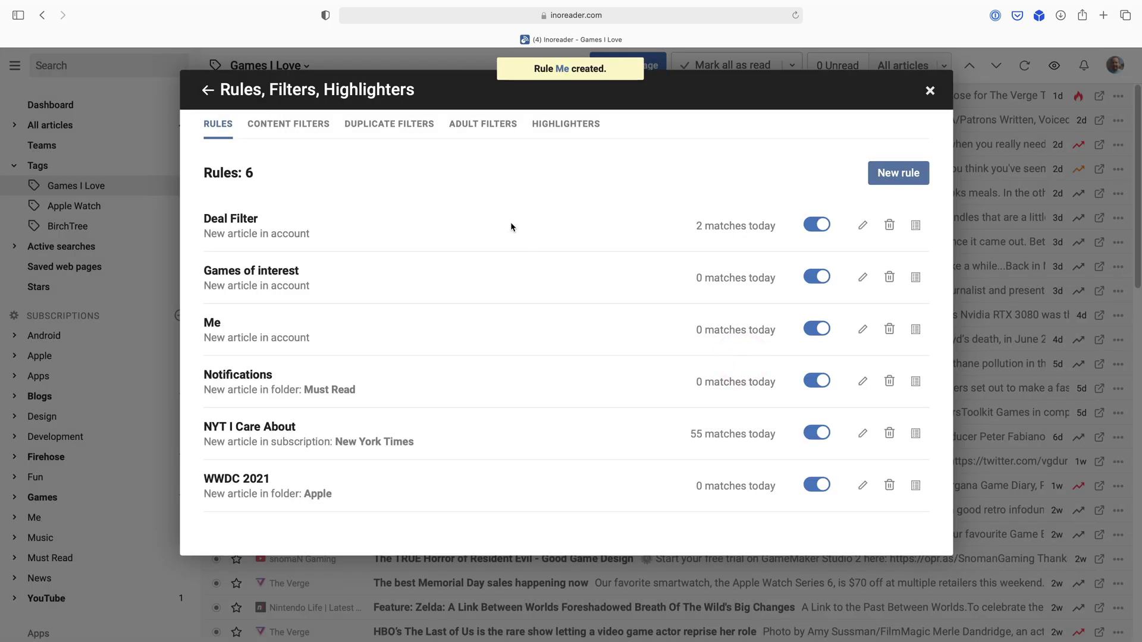